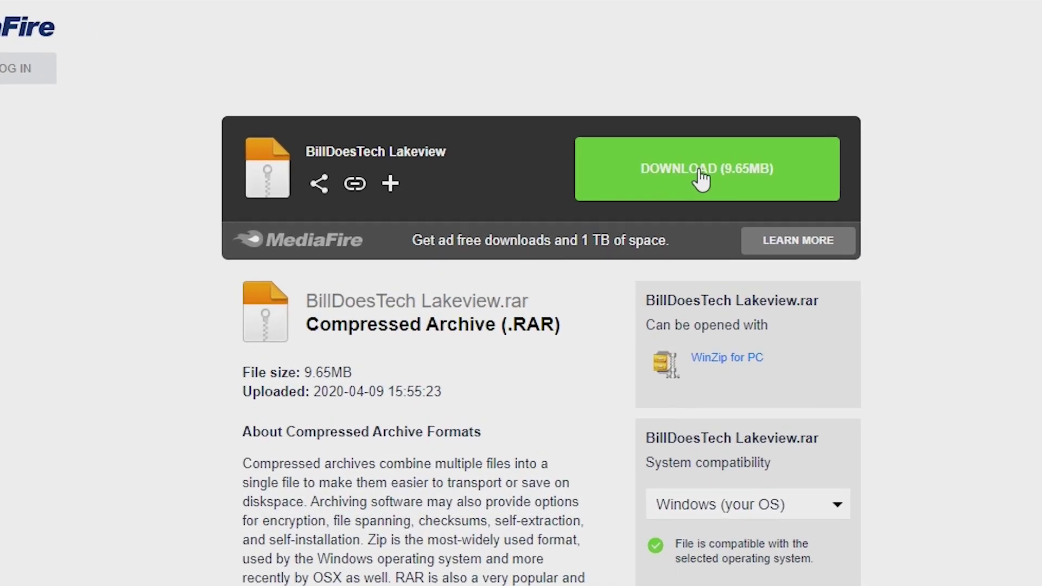
Step: Download the BillDoesTech Lakeview.rar archive from the MediaFire page
left_click(691, 134)
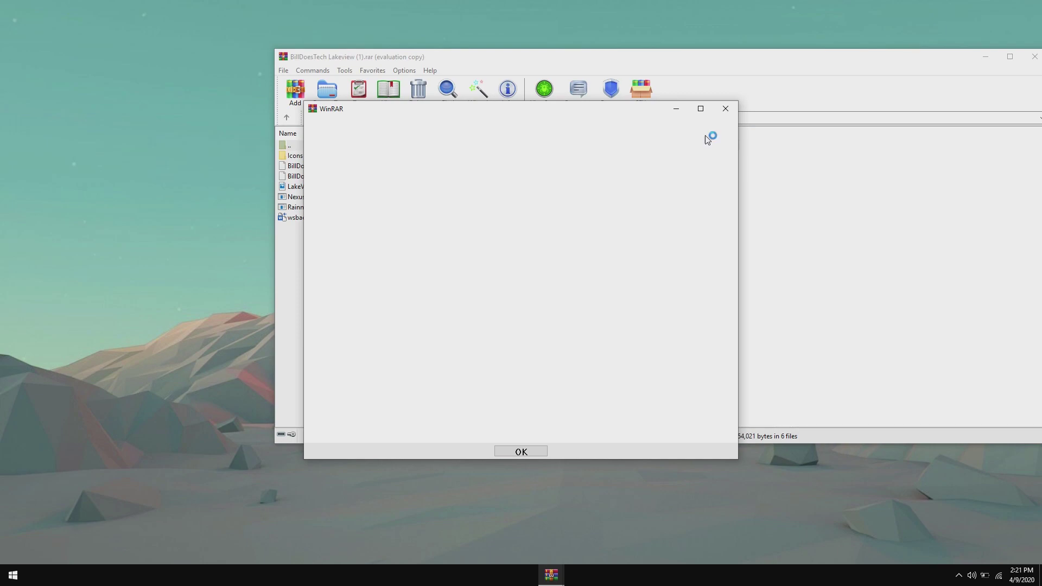
Step: Drag every Lakeview archive item, including the Icons folder, onto the desktop and close WinRAR
left_click(528, 451)
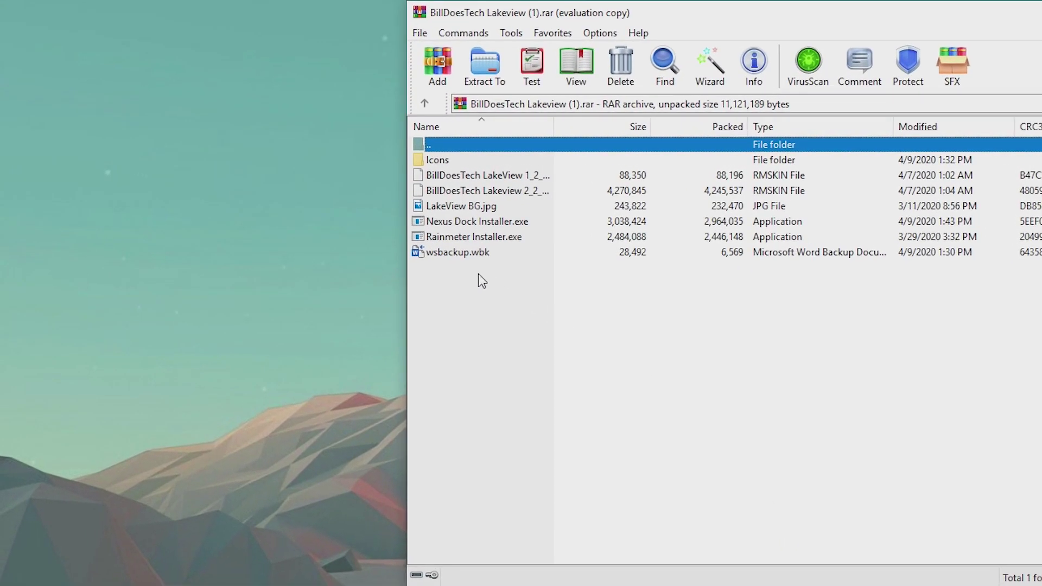
left_click_drag(477, 276, 240, 249)
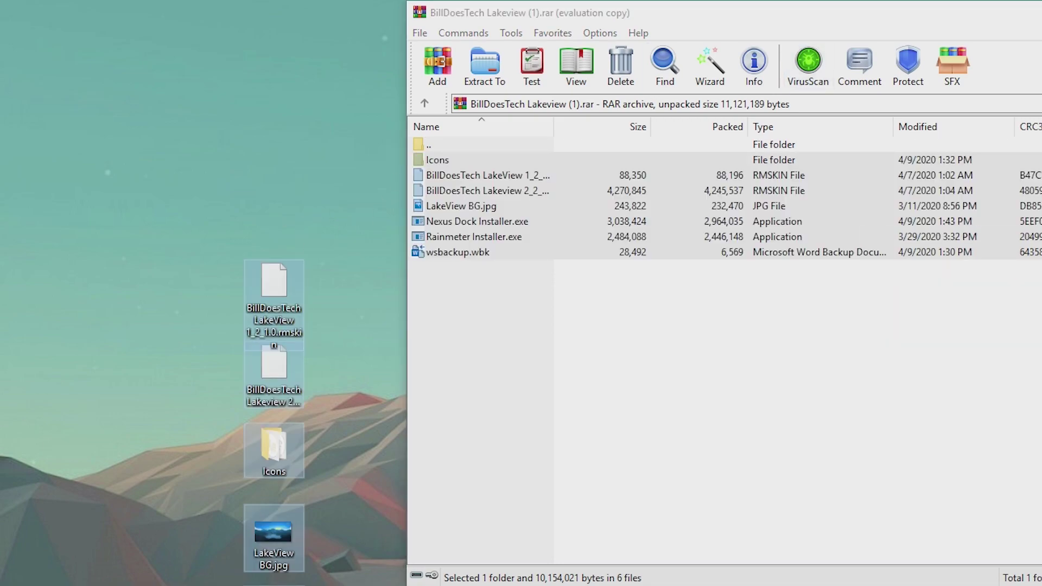
key("alt+F4")
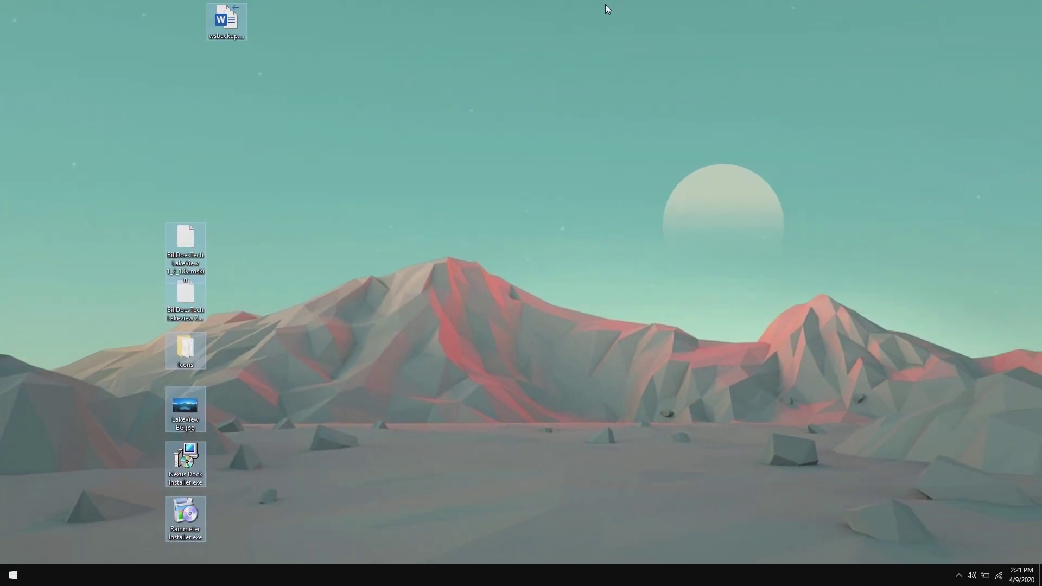
Step: Install Rainmeter in English with the Standard installation and launch it
left_click(302, 149)
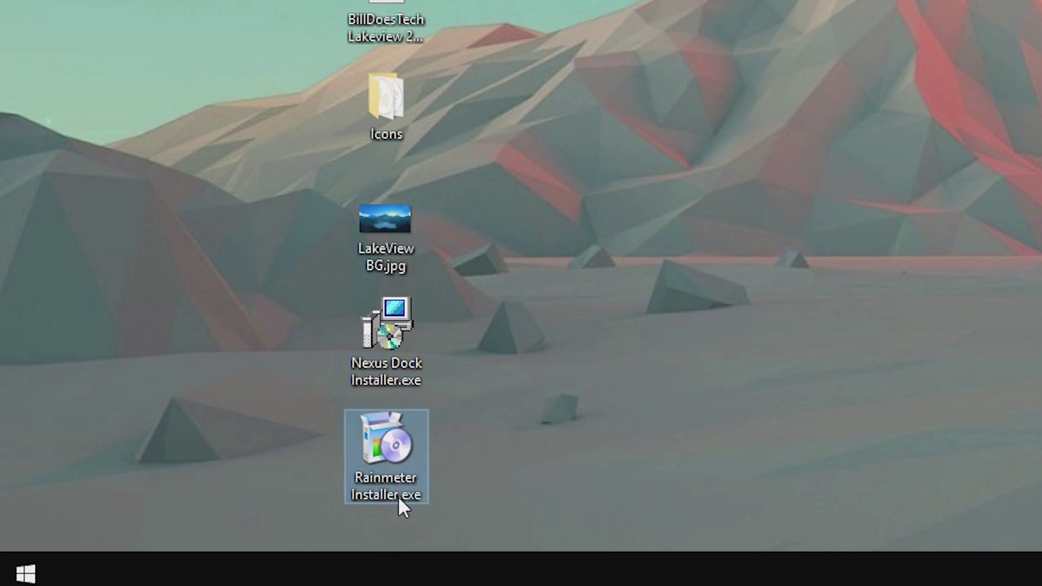
double_click(399, 496)
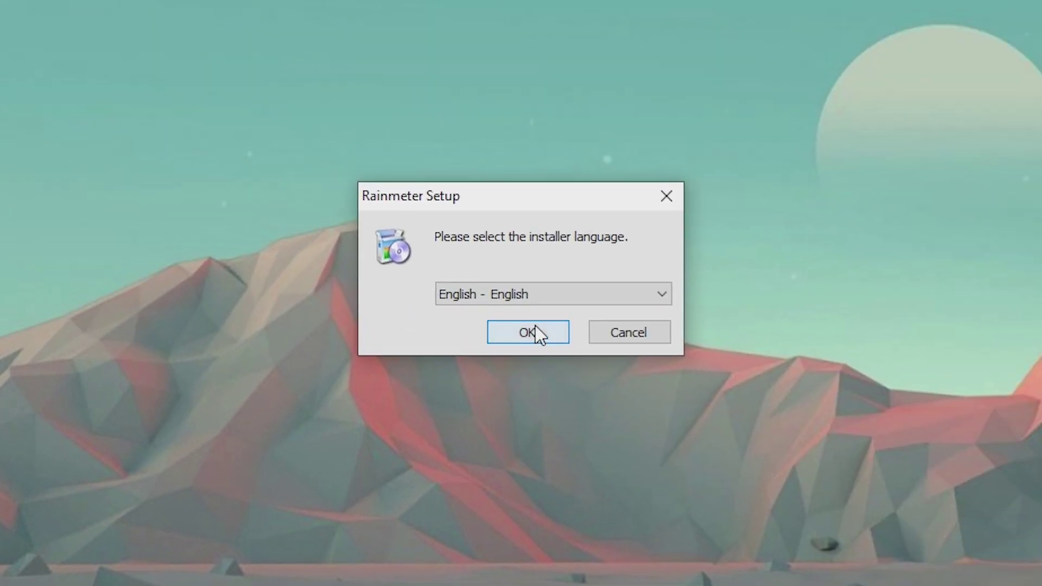
left_click(536, 327)
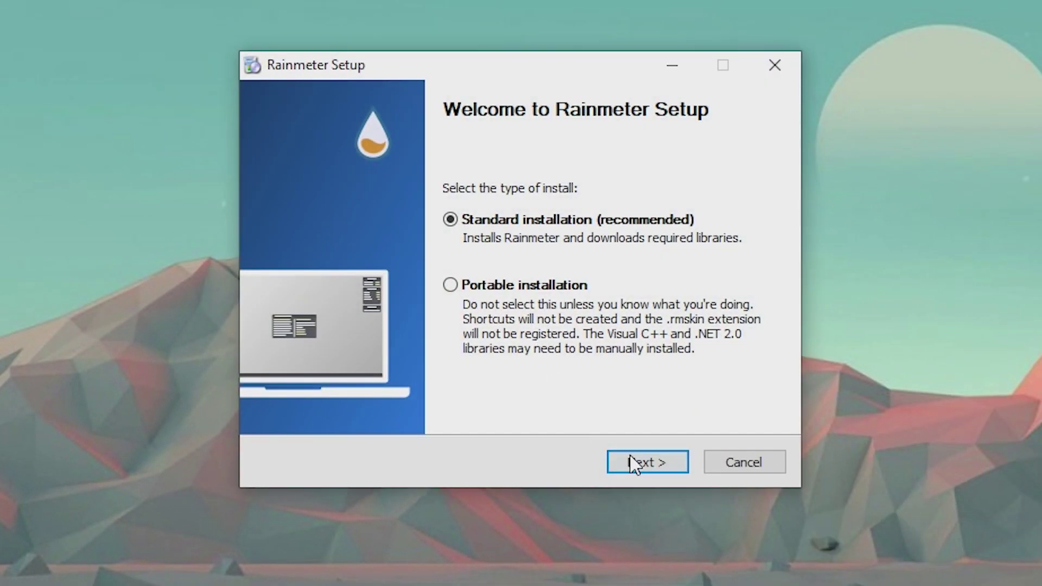
left_click(633, 465)
left_click(634, 466)
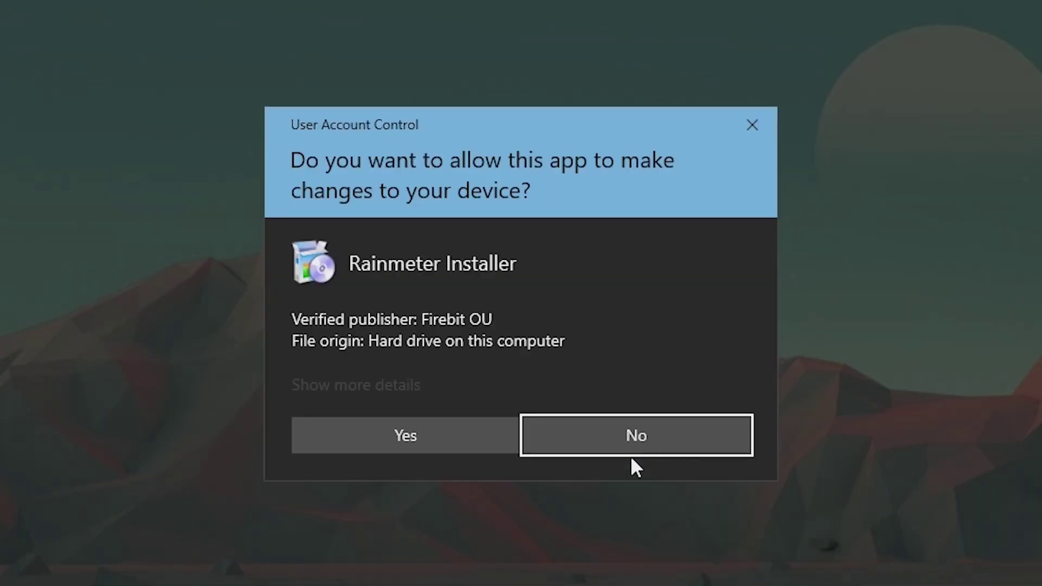
left_click(445, 460)
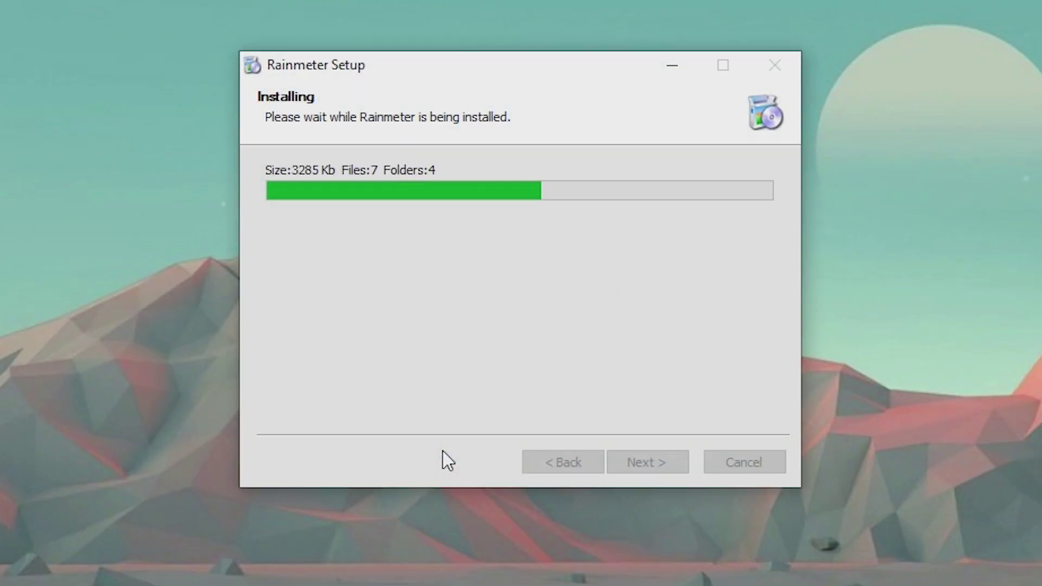
left_click(645, 464)
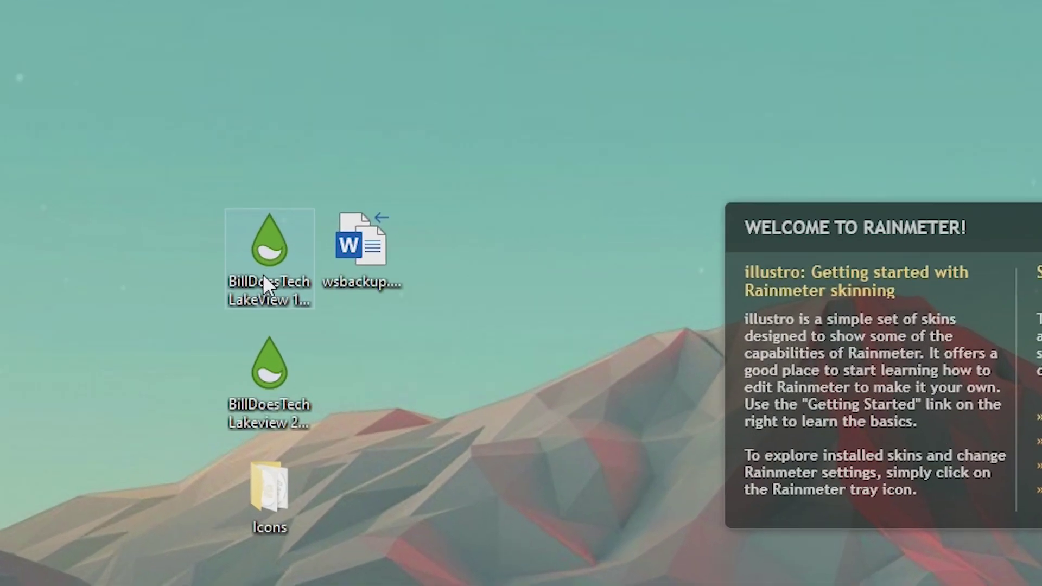
Step: Install the two BillDoesTech LakeView .rmskin packages from the desktop
left_click(183, 256)
double_click(321, 302)
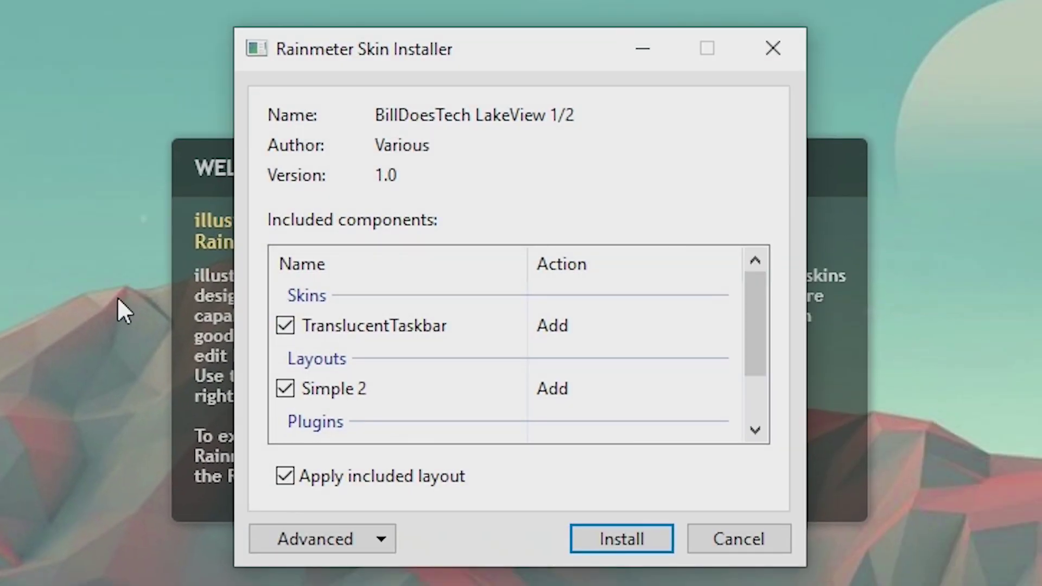
left_click(604, 539)
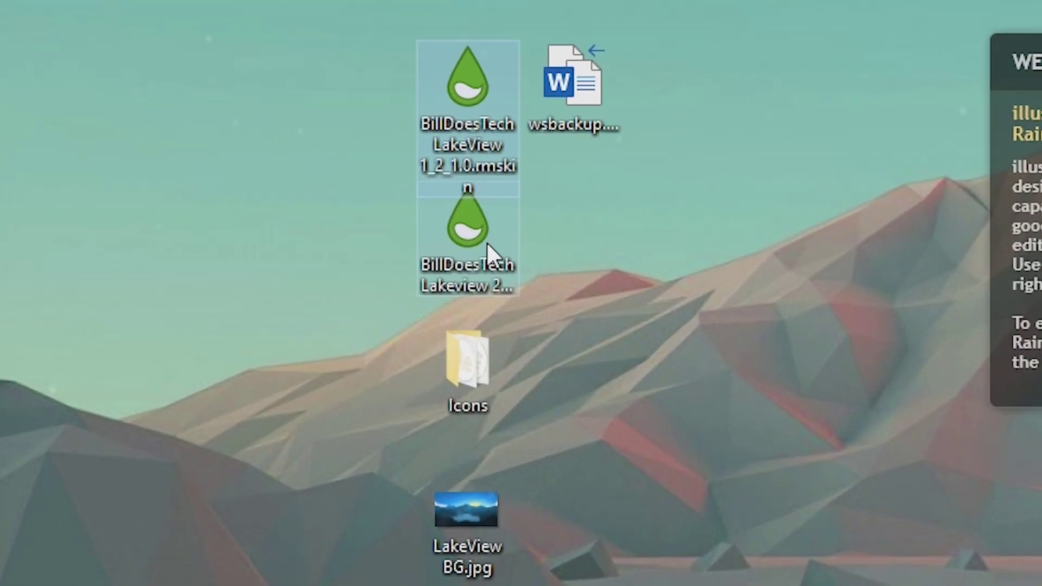
double_click(194, 305)
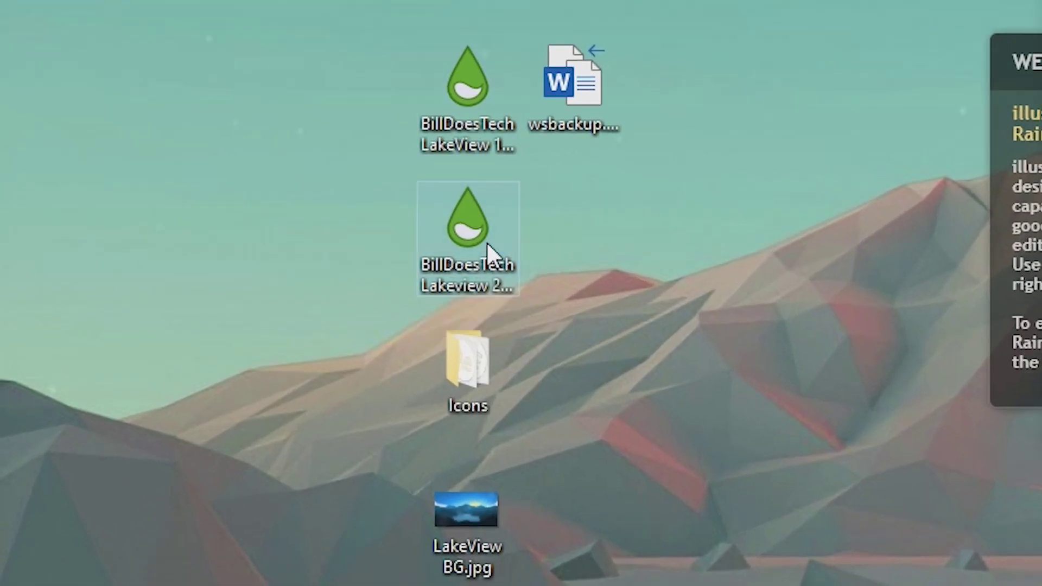
left_click(625, 528)
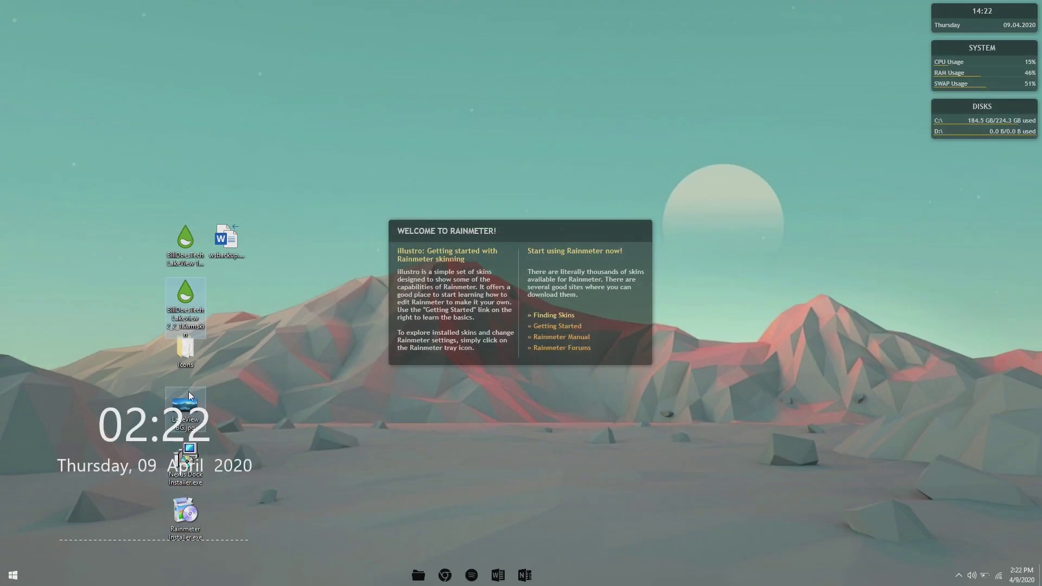
Step: Create a new folder named 'Backgrounds 2' inside Pictures
left_click(418, 576)
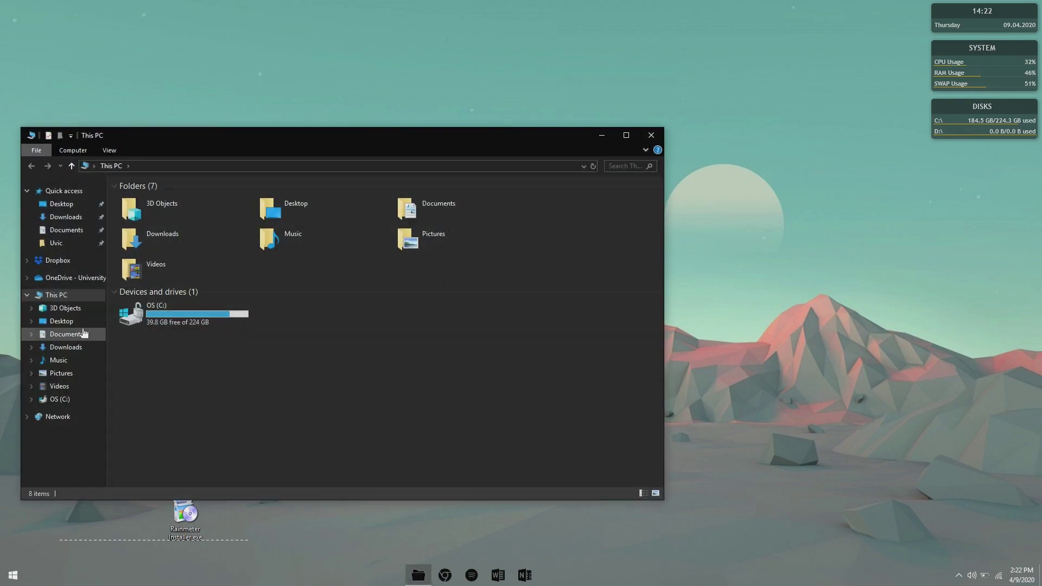
left_click(61, 373)
right_click(443, 307)
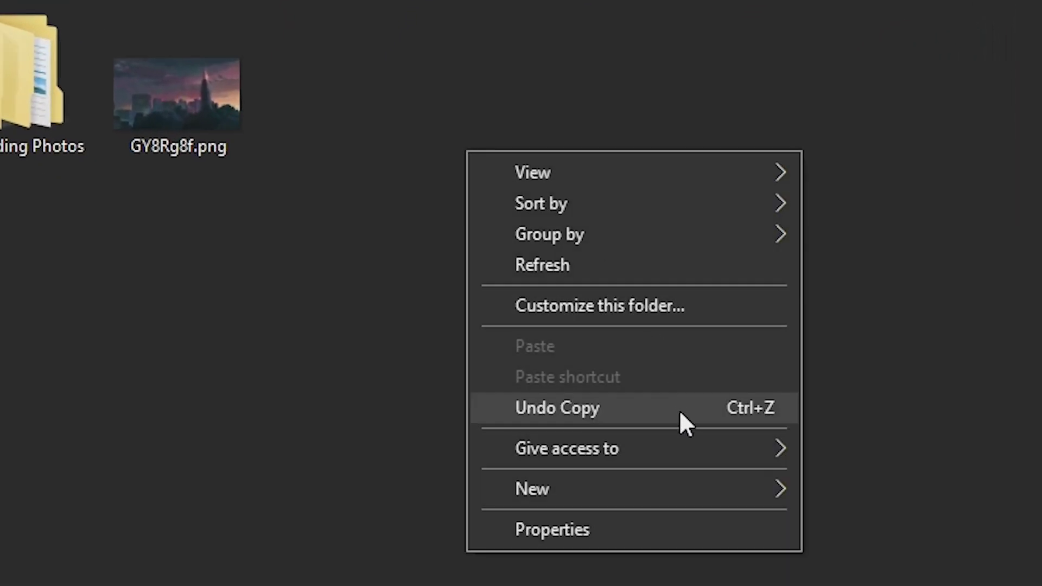
mouse_move(686, 491)
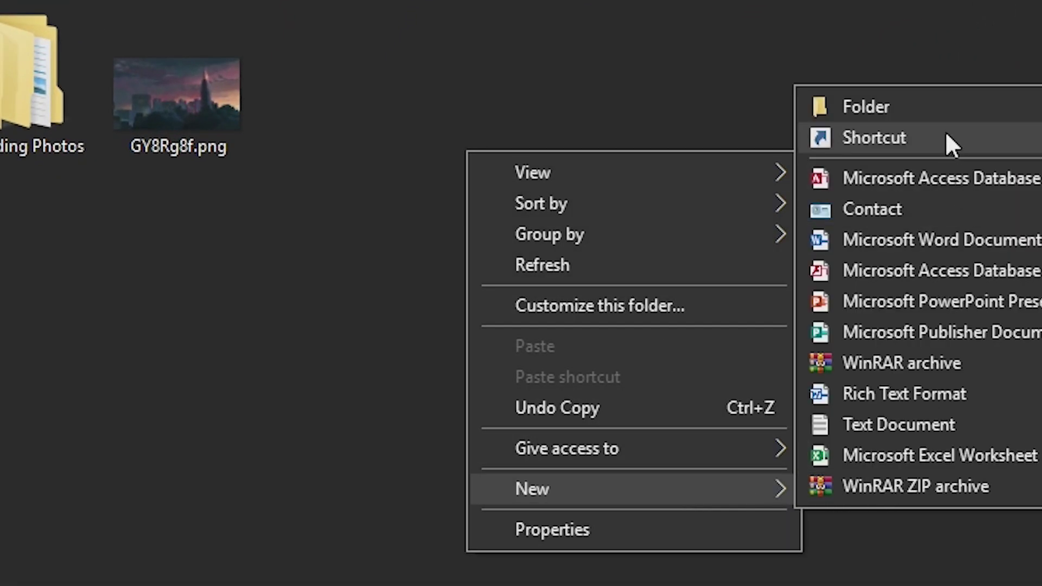
left_click(943, 110)
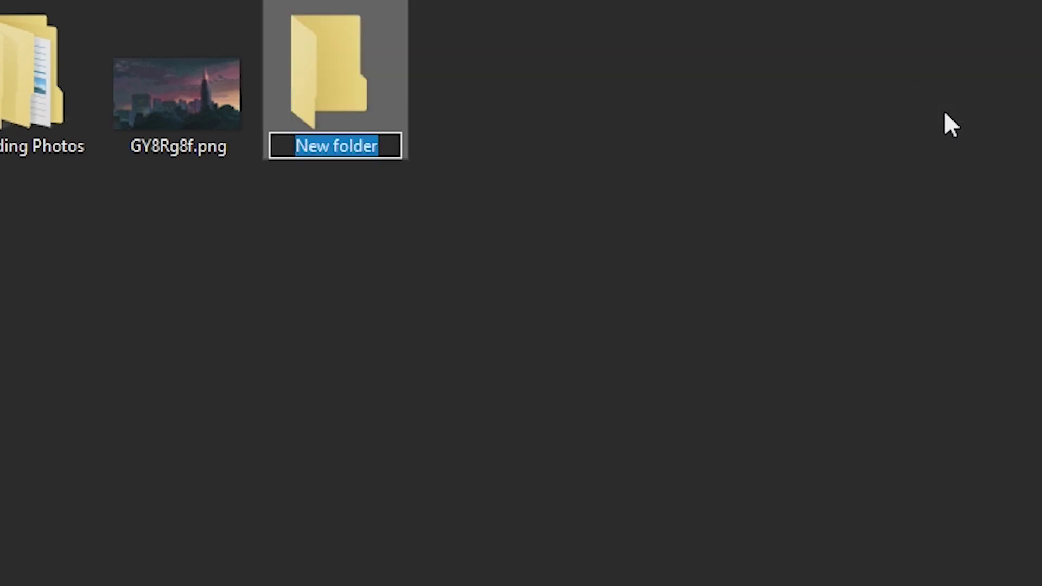
type("Backgrounds ")
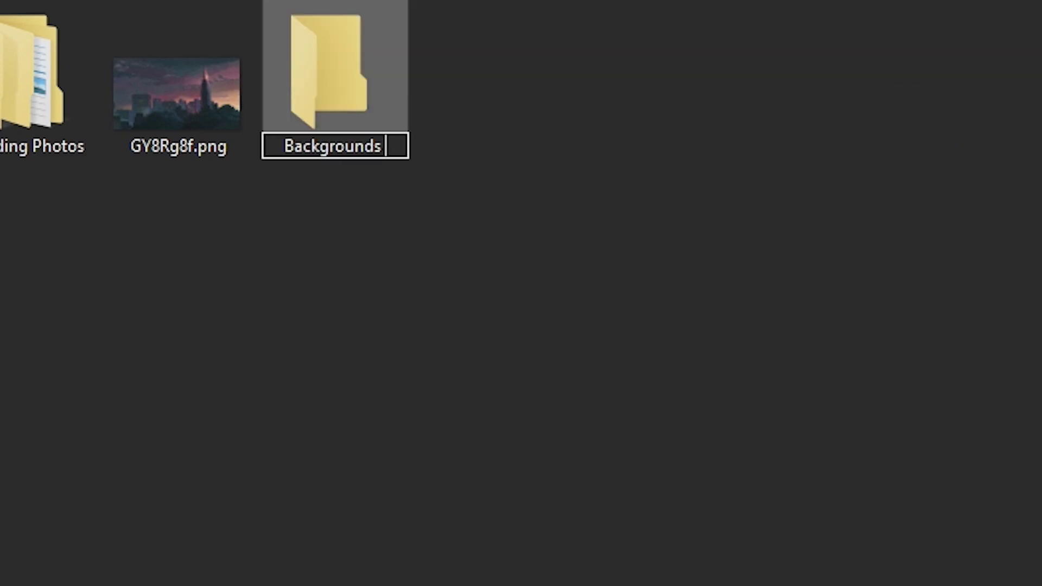
type("2")
key("Return")
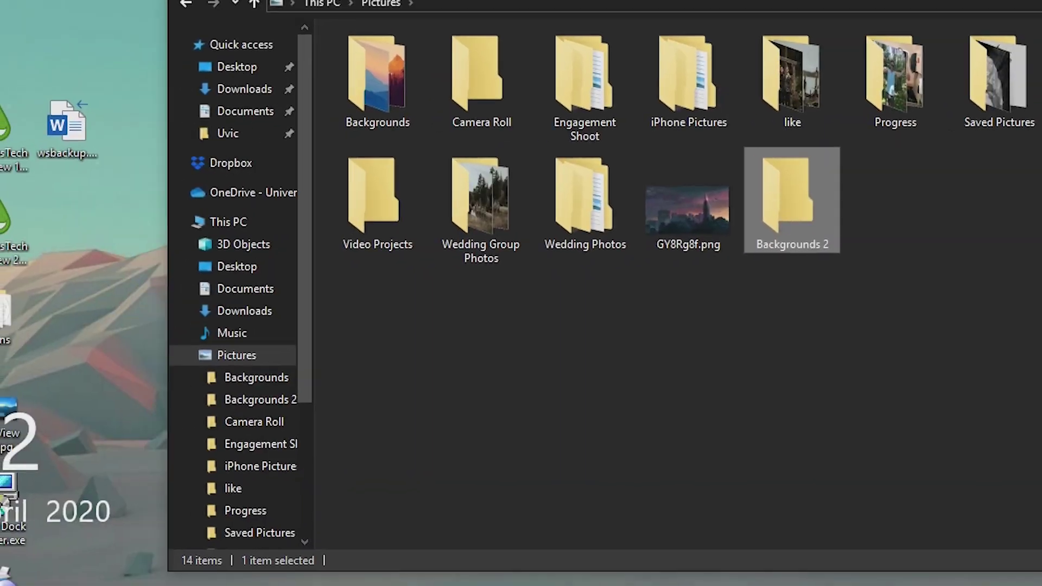
Step: Move LakeView BG.jpg into Backgrounds 2 and set it as the desktop background
left_click(85, 412)
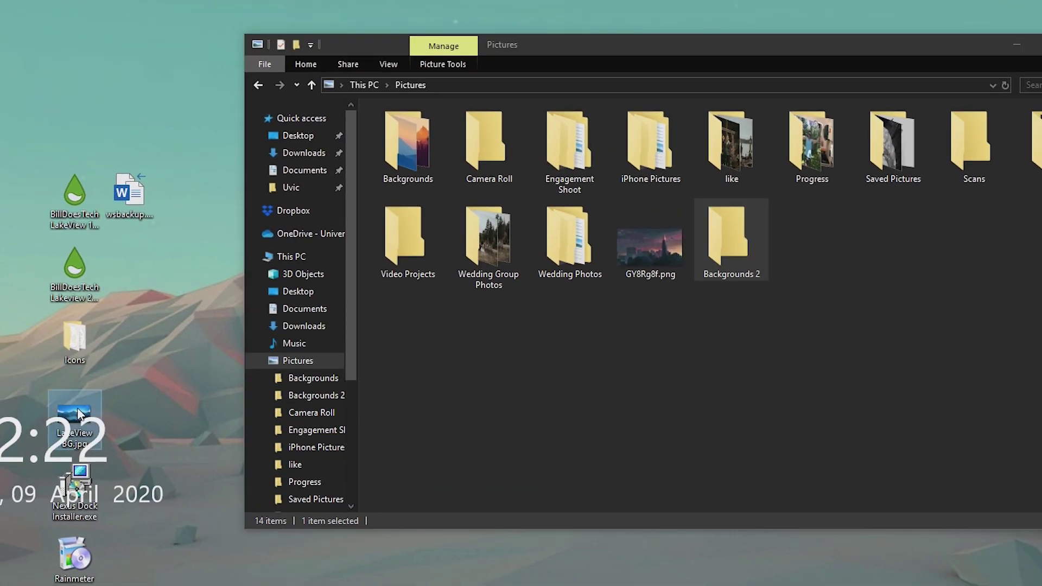
left_click_drag(78, 414, 730, 239)
double_click(731, 242)
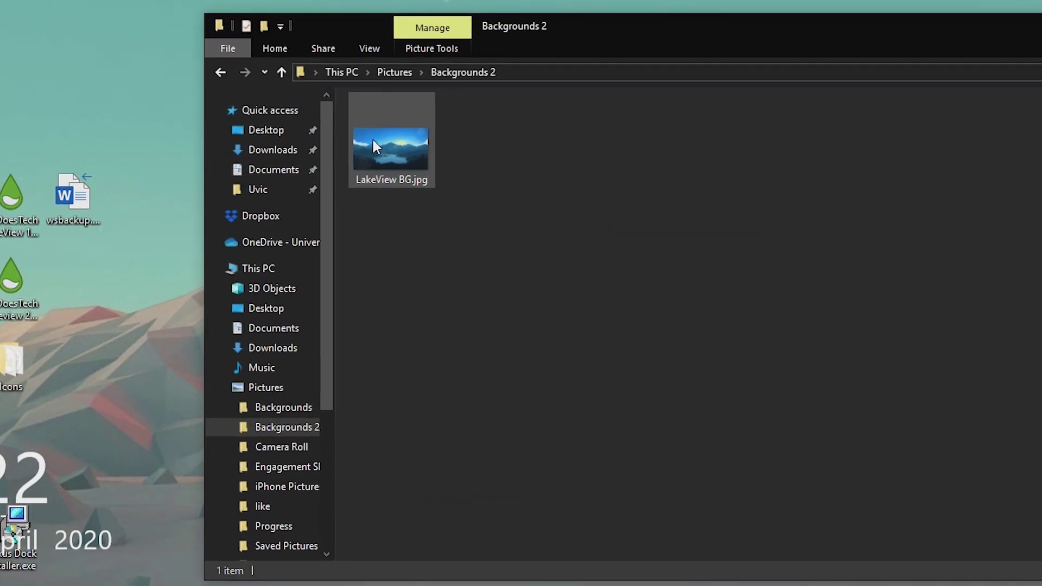
right_click(385, 157)
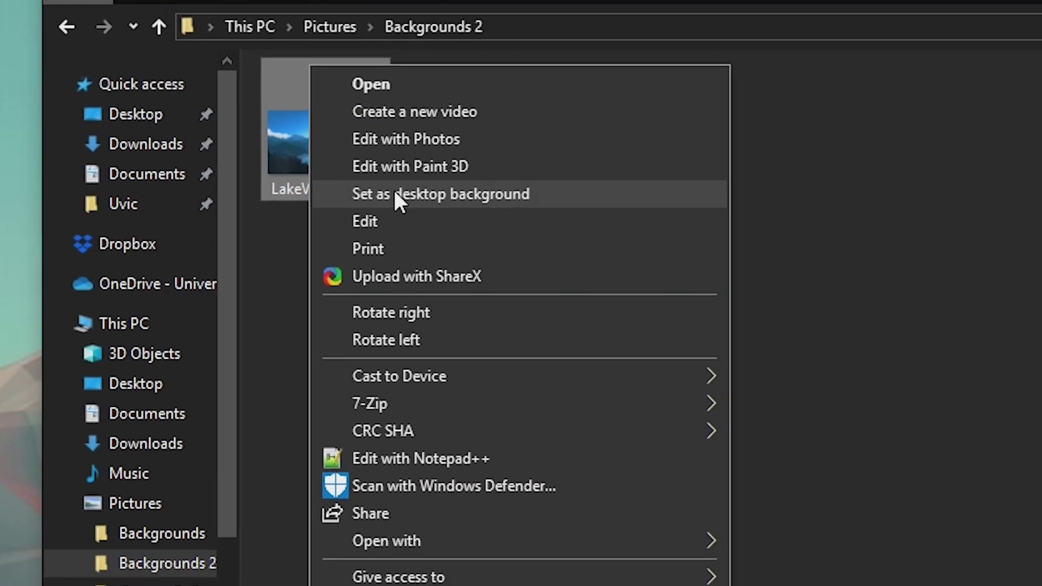
left_click(395, 191)
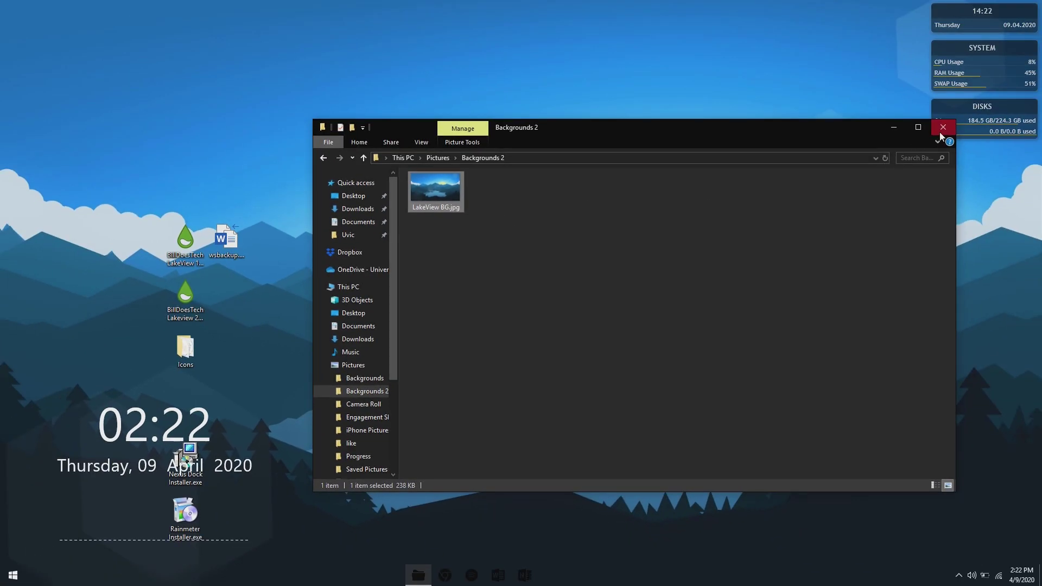
left_click(943, 133)
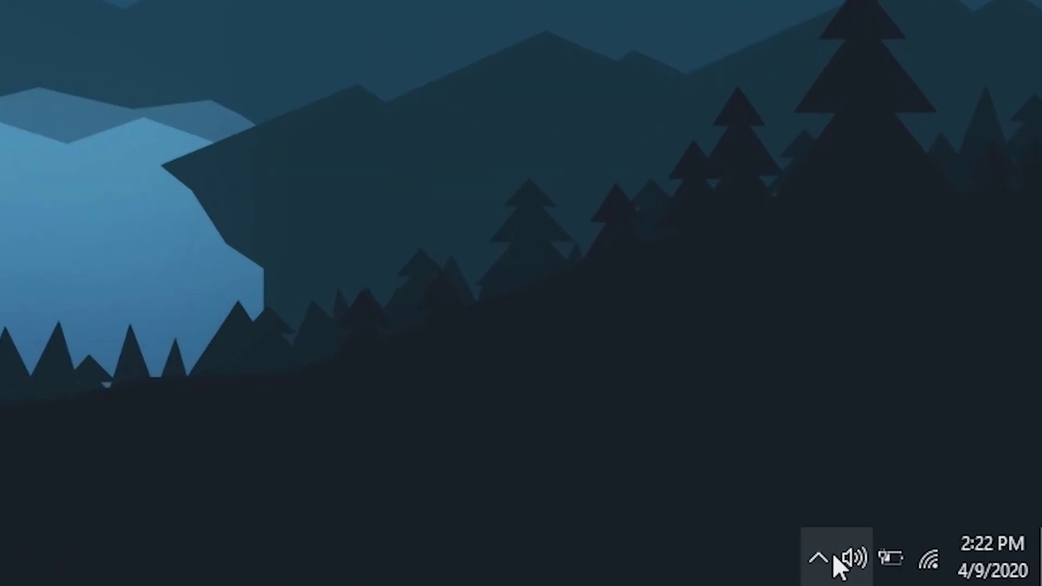
Step: Open Manage Rainmeter from the tray and unload the illustro Clock skin
left_click(821, 558)
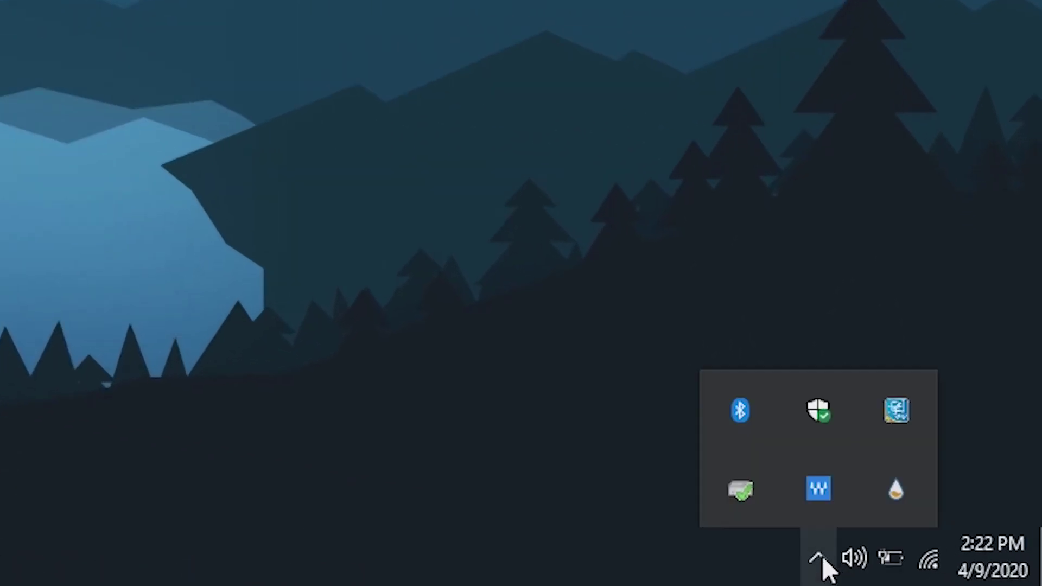
left_click(893, 492)
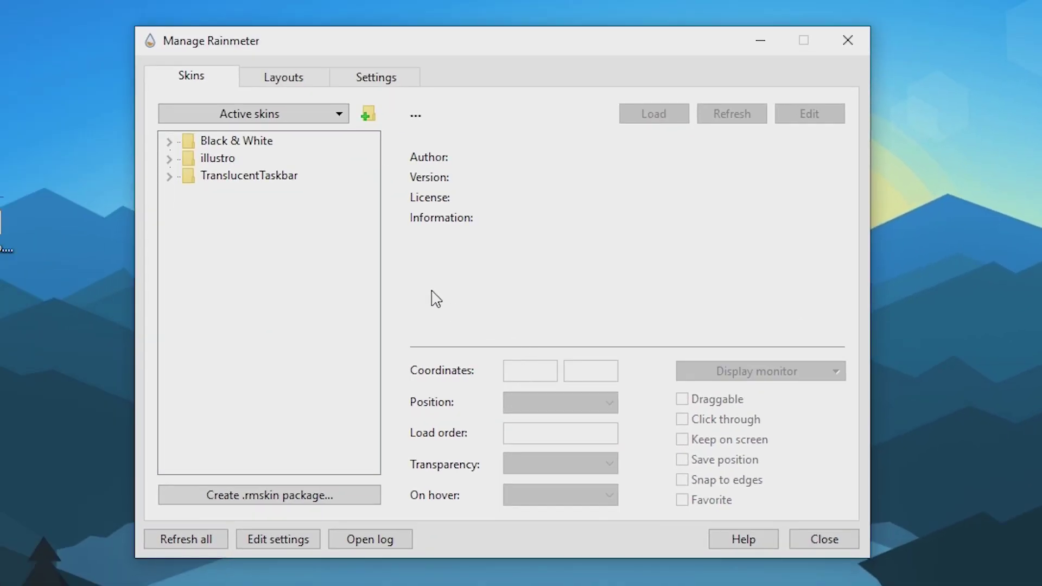
left_click(170, 158)
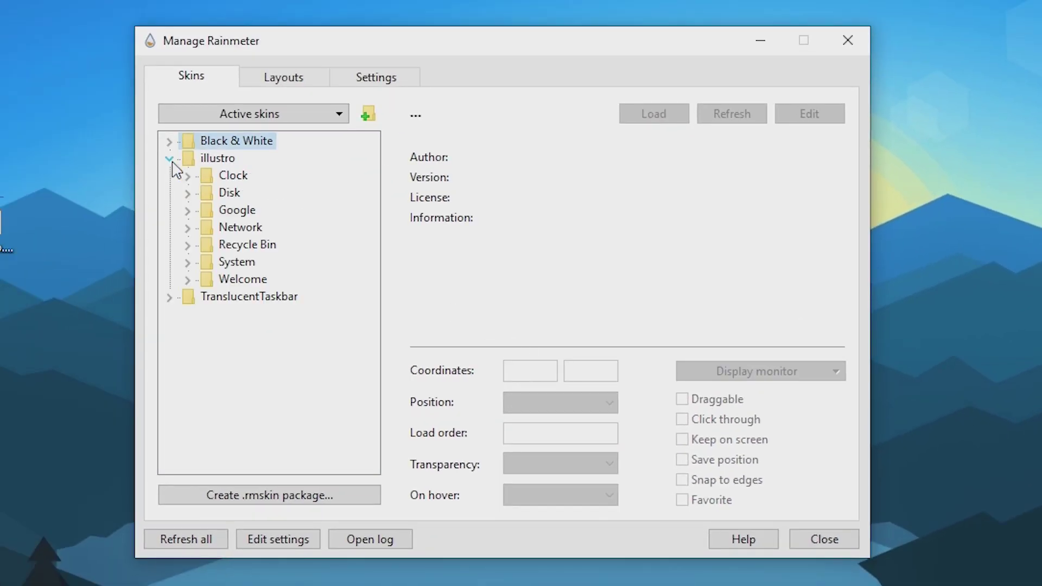
left_click(341, 115)
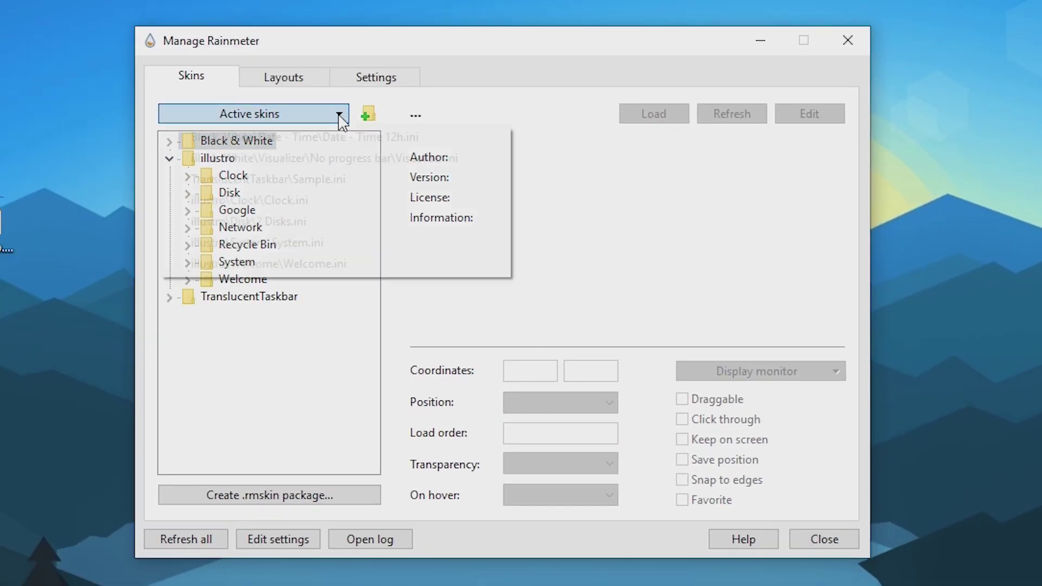
left_click(238, 202)
left_click(649, 115)
Step: Unload the 2 Disks and System skins, then select the Welcome skin
left_click(341, 115)
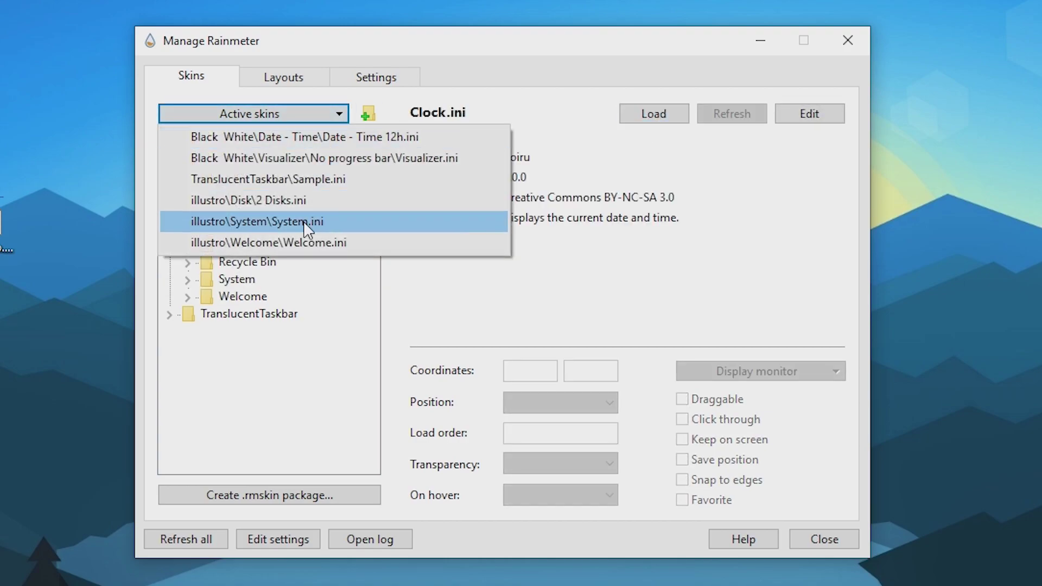
left_click(250, 198)
left_click(653, 113)
left_click(326, 114)
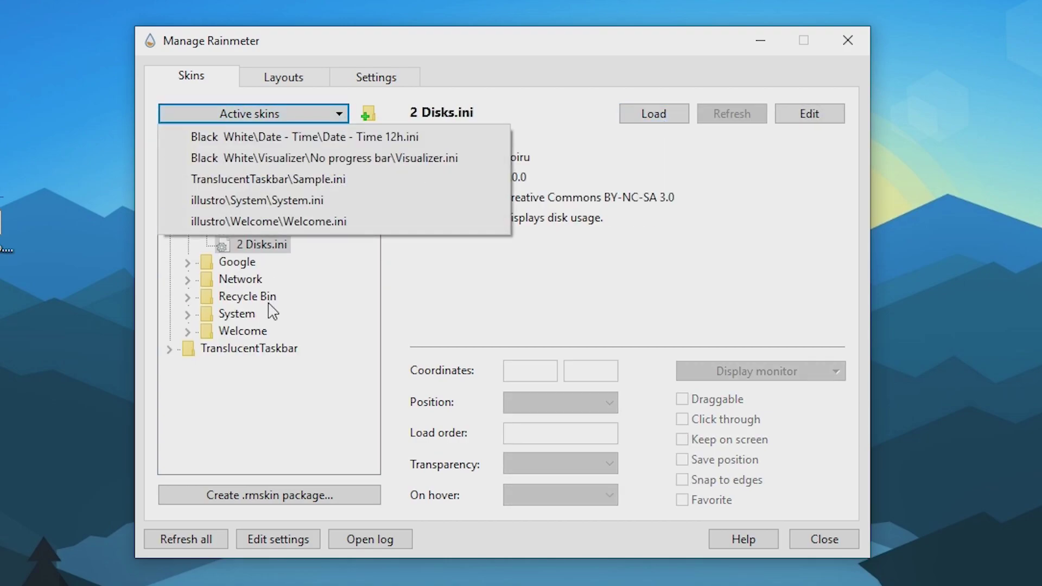
left_click(288, 199)
left_click(652, 114)
left_click(340, 114)
left_click(313, 201)
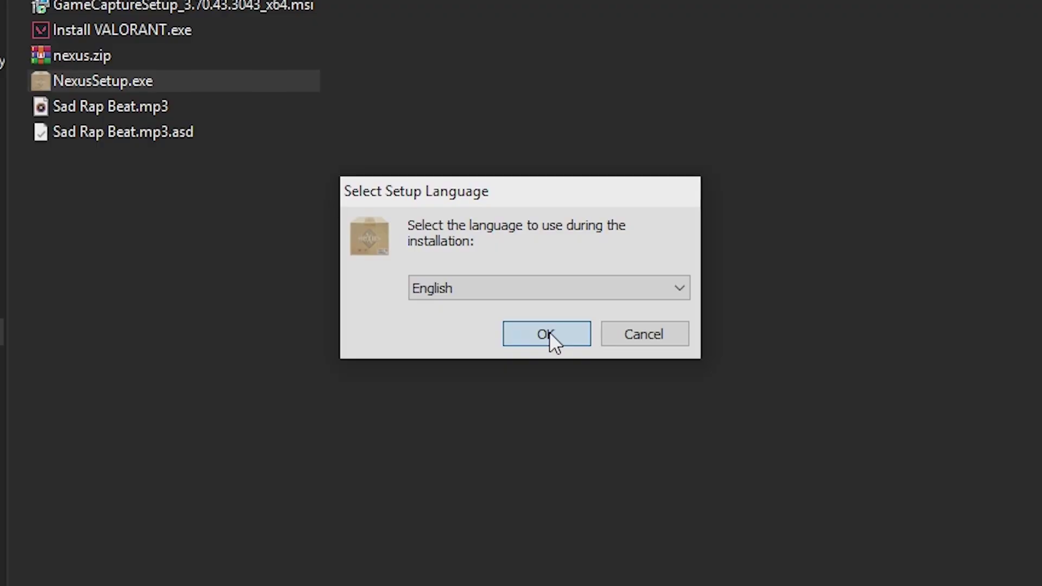
Step: Install Nexus 19.2 in English, accepting the licence and default Winstep folders
left_click(549, 332)
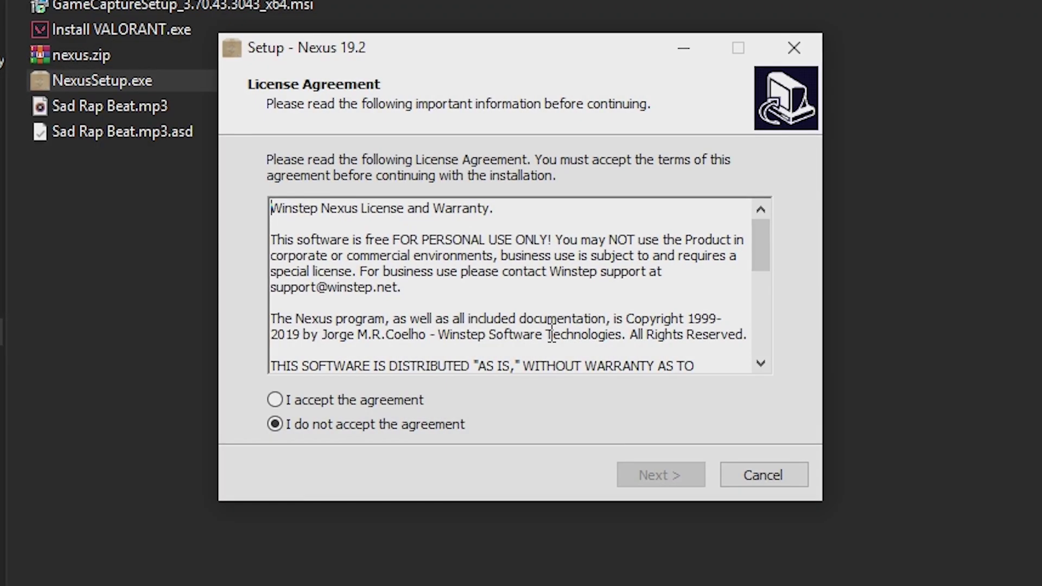
left_click(340, 398)
left_click(640, 472)
left_click(640, 471)
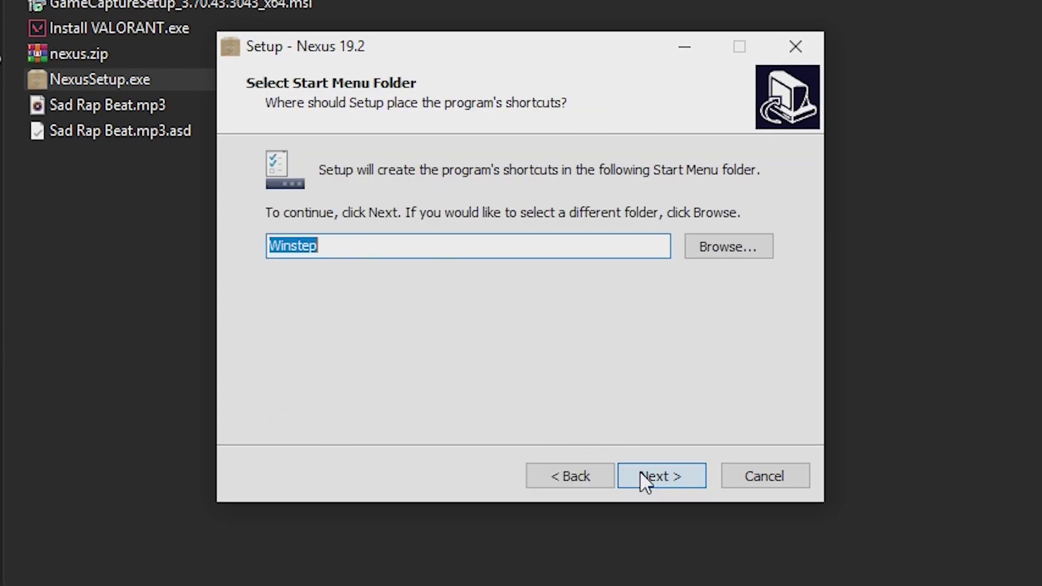
left_click(639, 471)
left_click(640, 471)
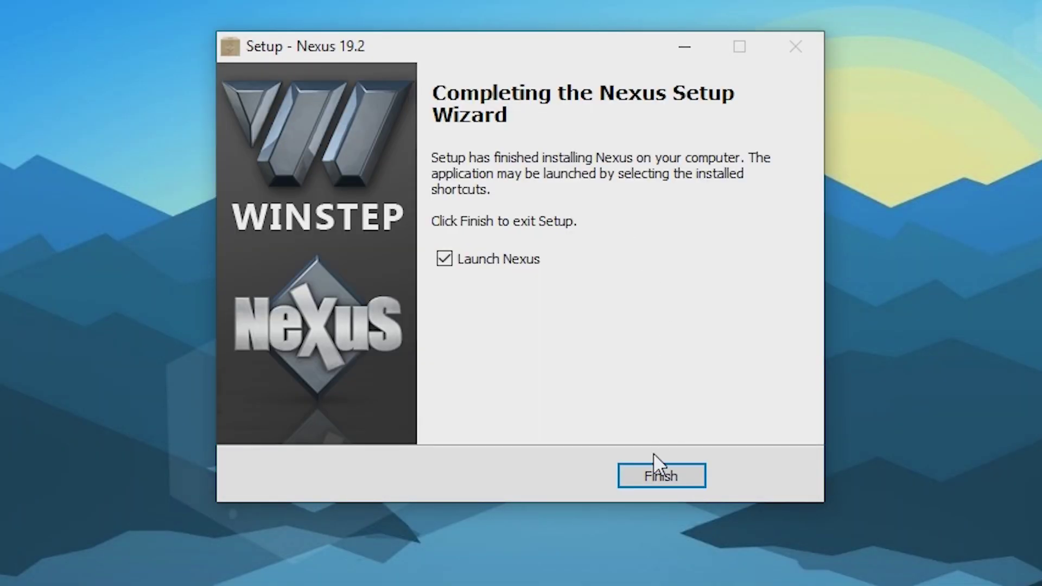
left_click(654, 475)
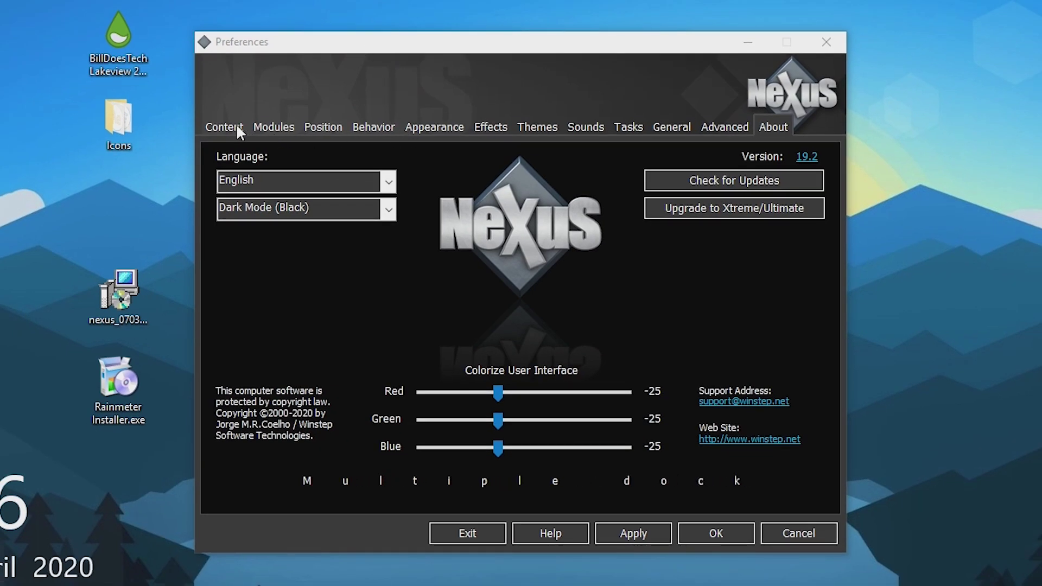
Step: Restore Nexus Dock settings from Desktop wsbackup.wbk via the Advanced tab, then save and close
left_click(236, 129)
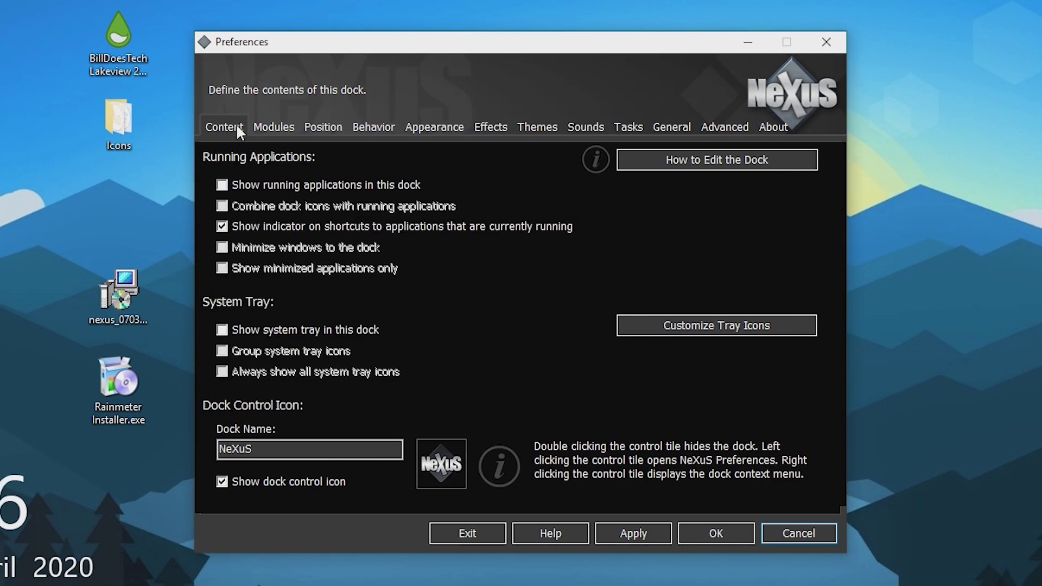
left_click(276, 130)
left_click(709, 124)
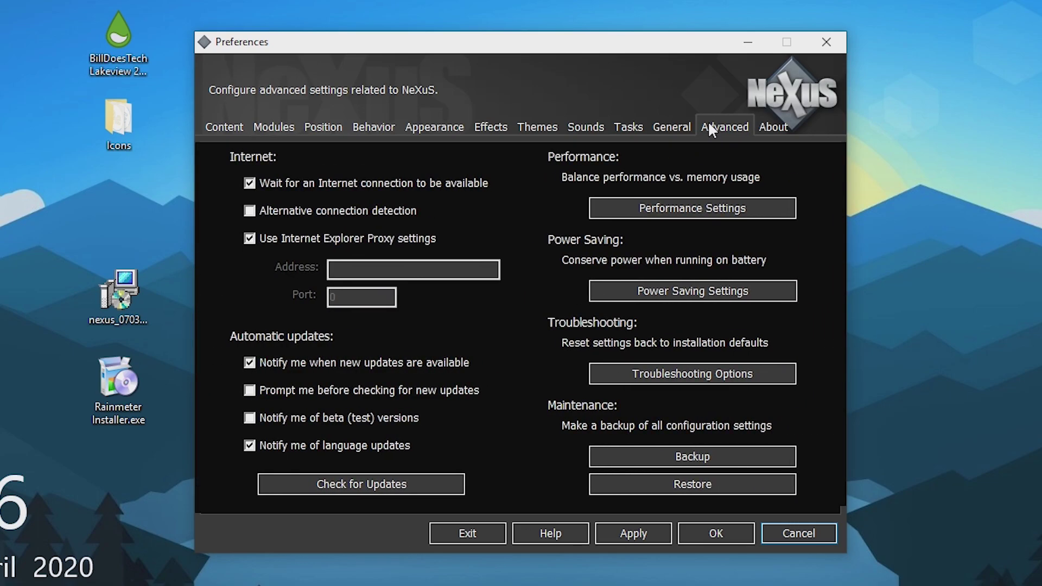
left_click(679, 484)
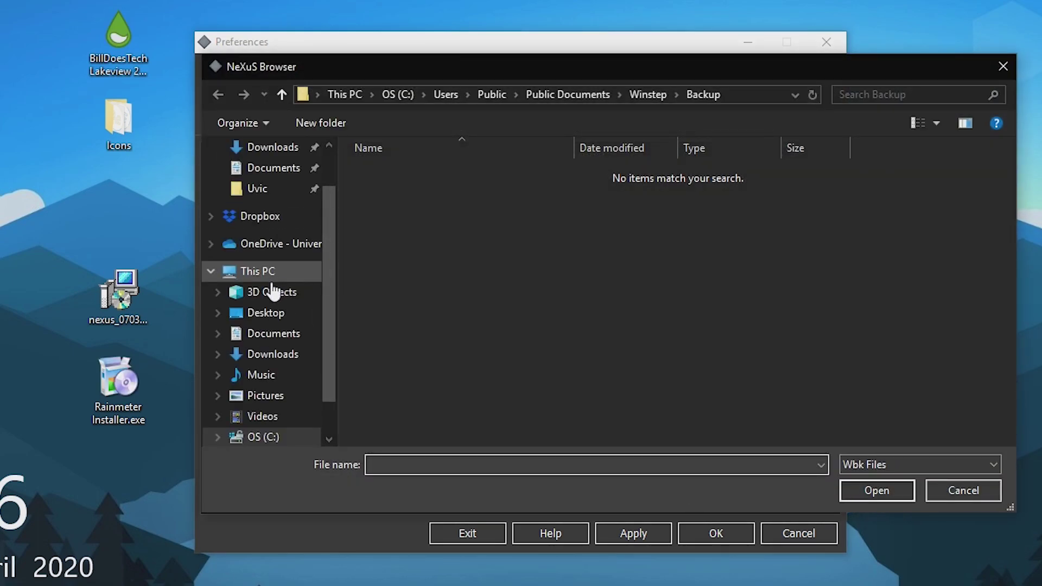
left_click(266, 312)
left_click(476, 209)
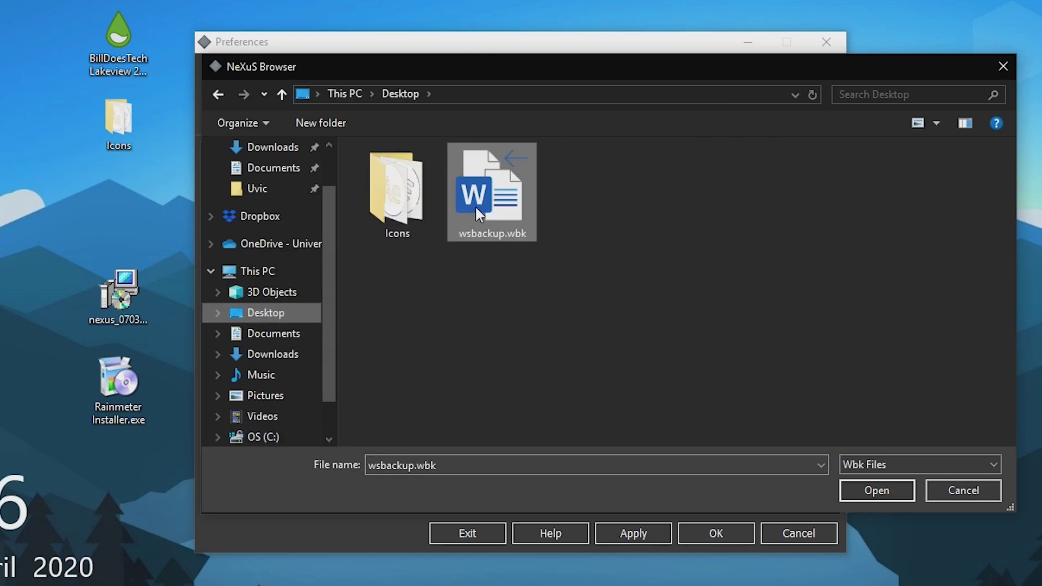
double_click(476, 209)
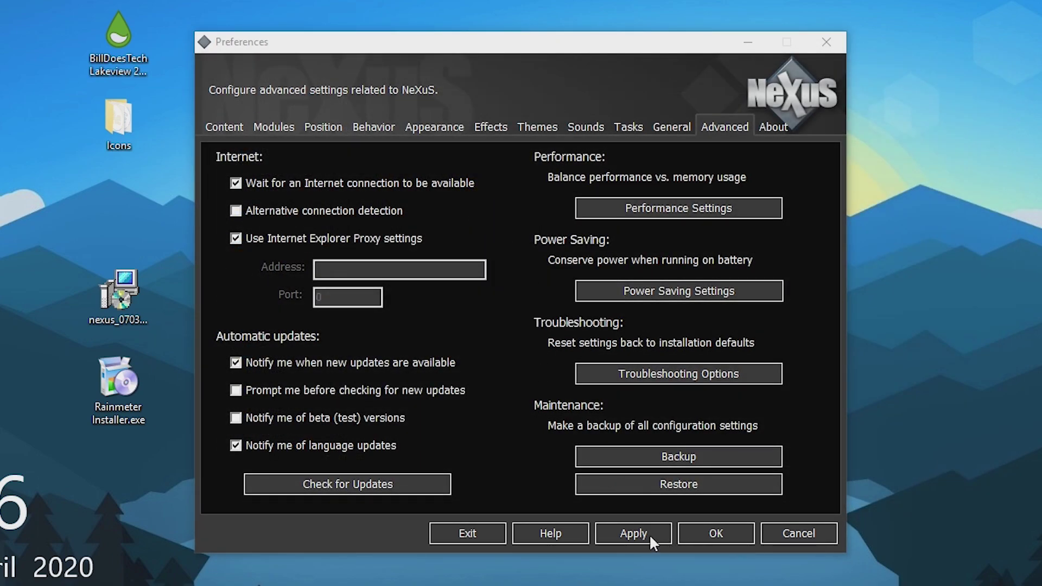
left_click(716, 533)
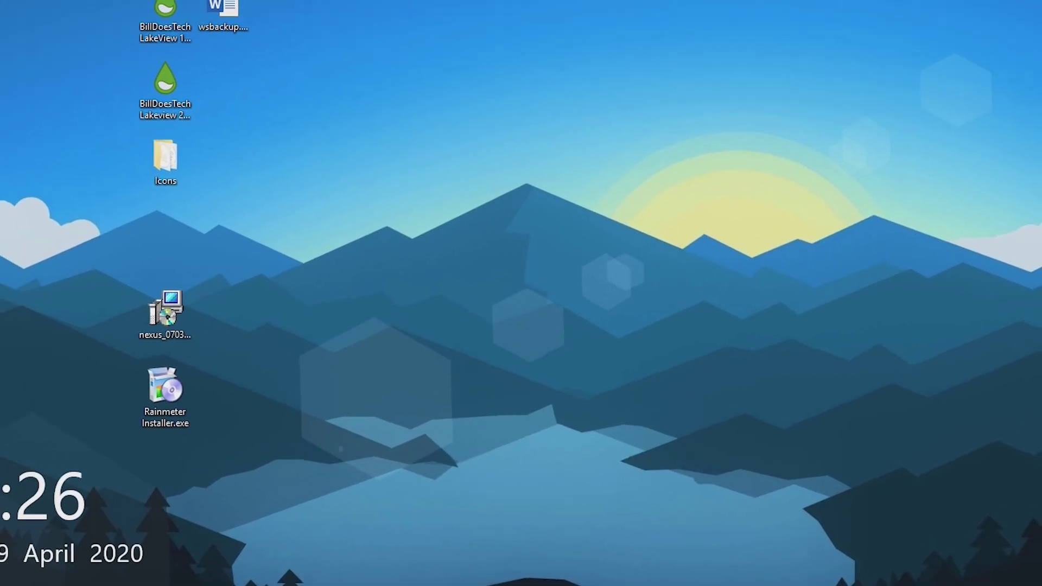
Step: Move the desktop Icons folder into Pictures, view its 10 icon files, then show the desktop
key("super+e")
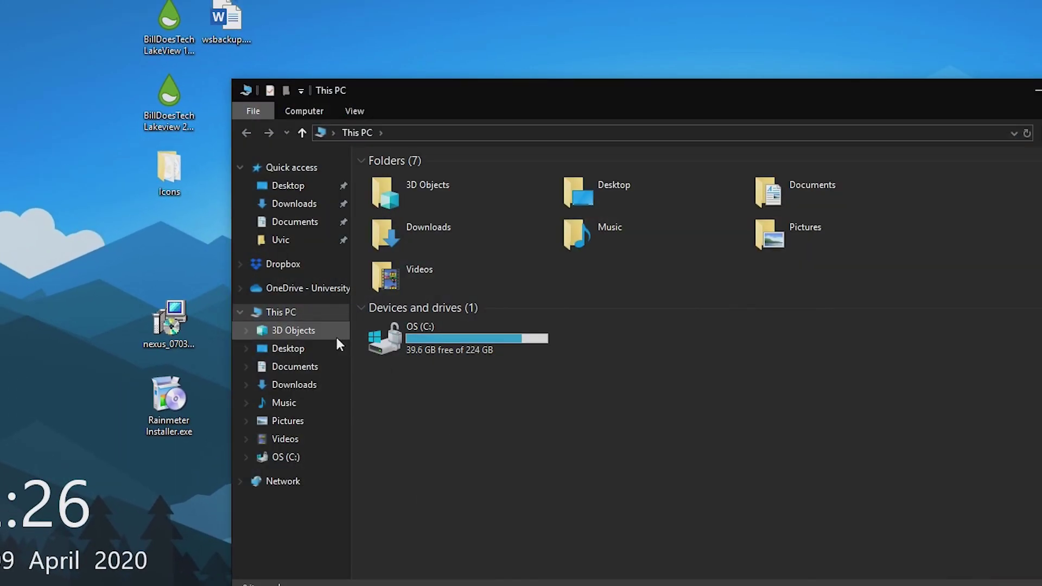
left_click(278, 423)
left_click_drag(165, 171, 864, 334)
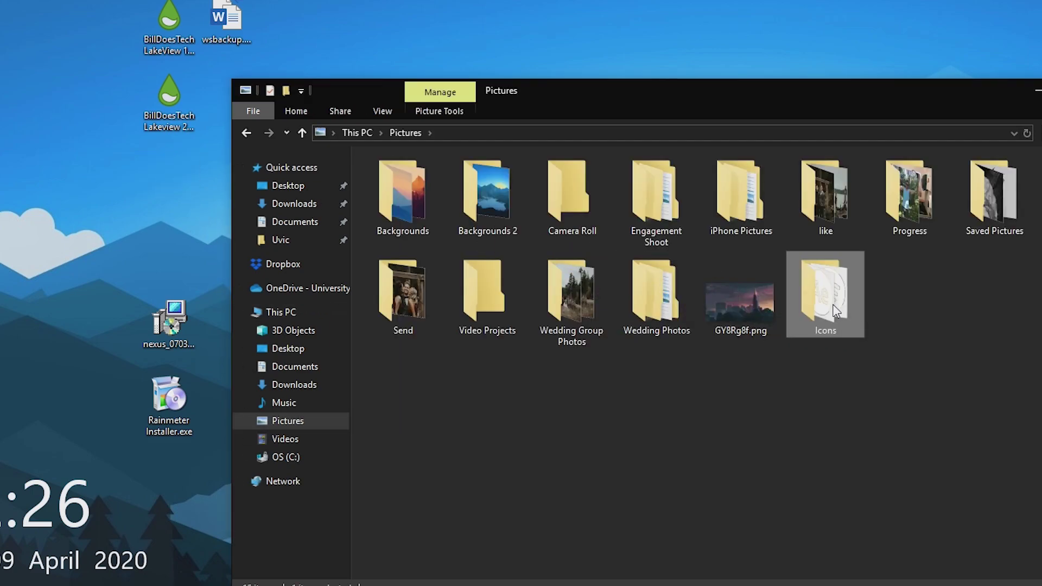
double_click(847, 294)
left_click_drag(960, 97, 749, 12)
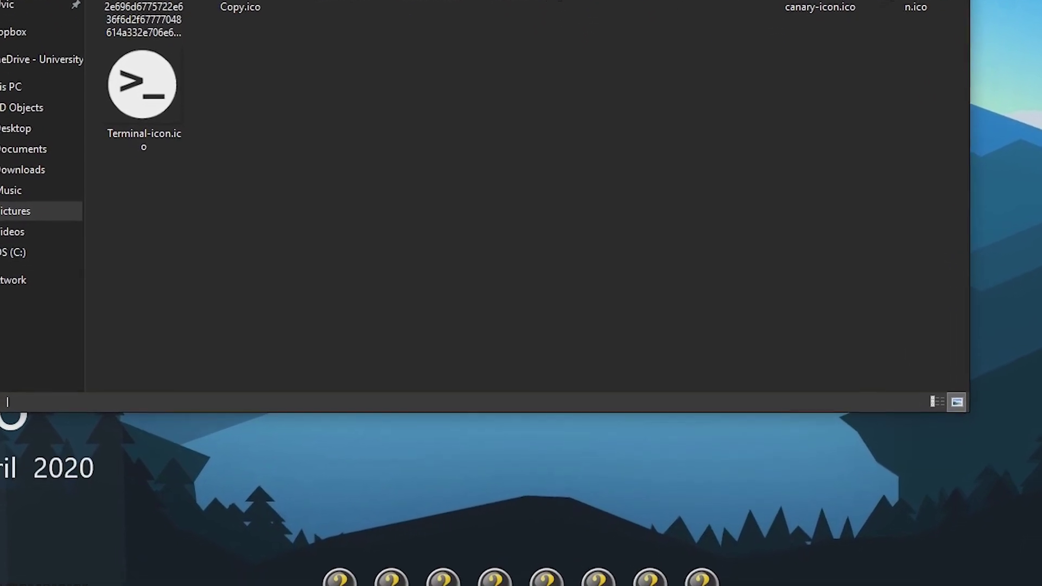
key("super+d")
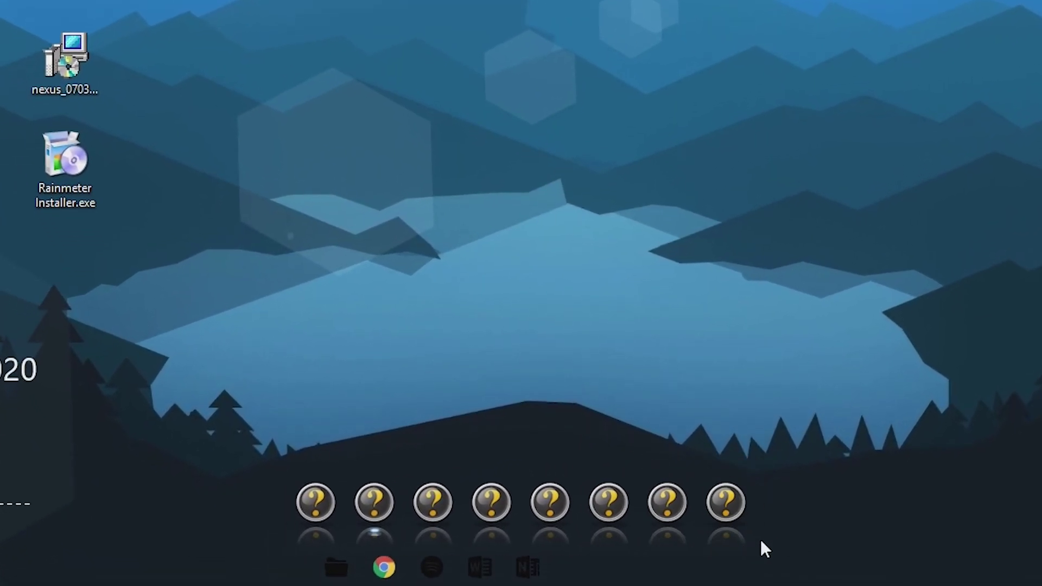
Step: Set the Microsoft Word dock item's icon to Pictures > Icons > Logos-Word-icon.ico
right_click(733, 504)
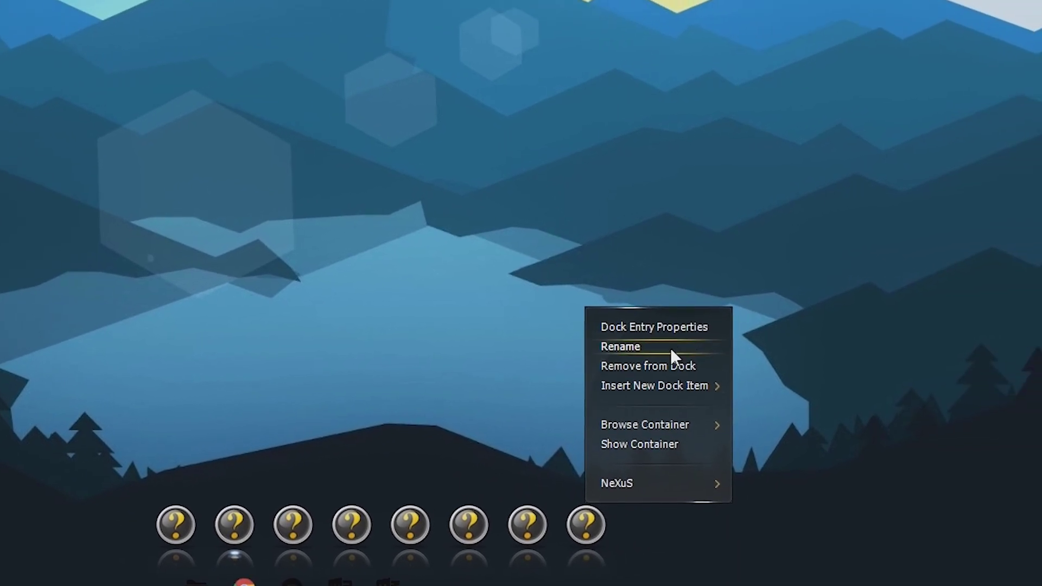
left_click(673, 328)
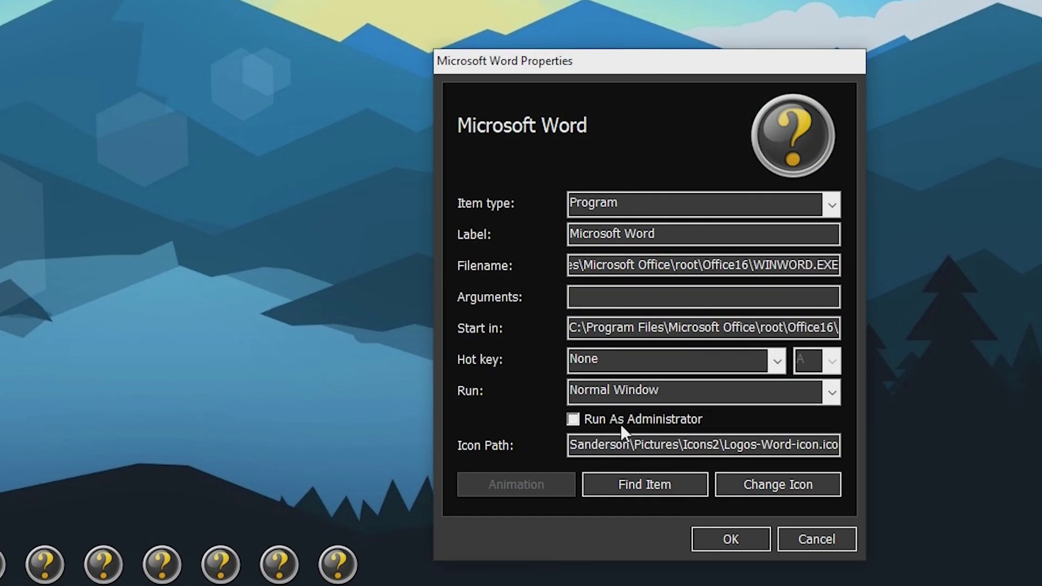
left_click(790, 487)
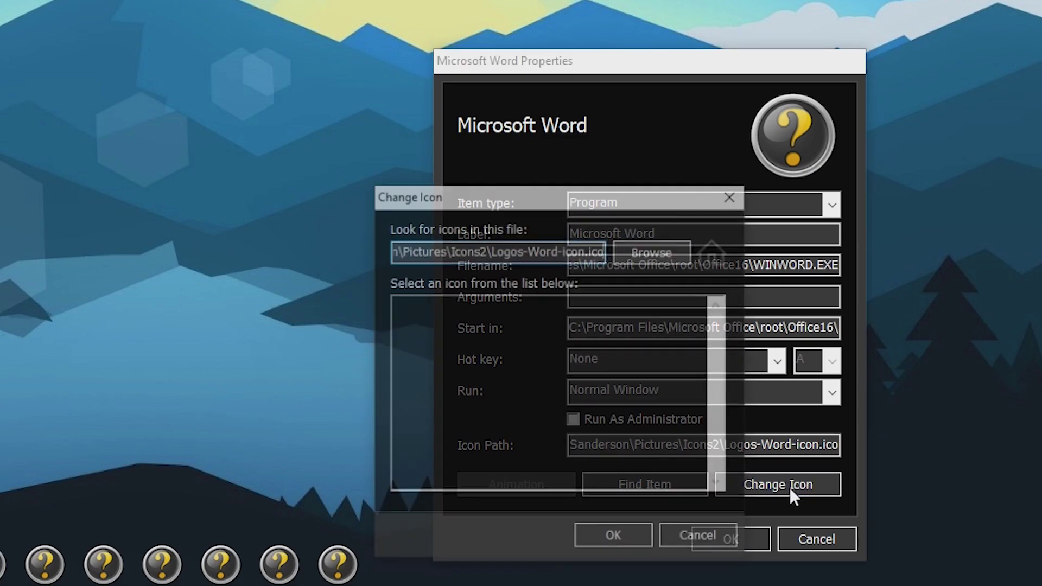
left_click(653, 250)
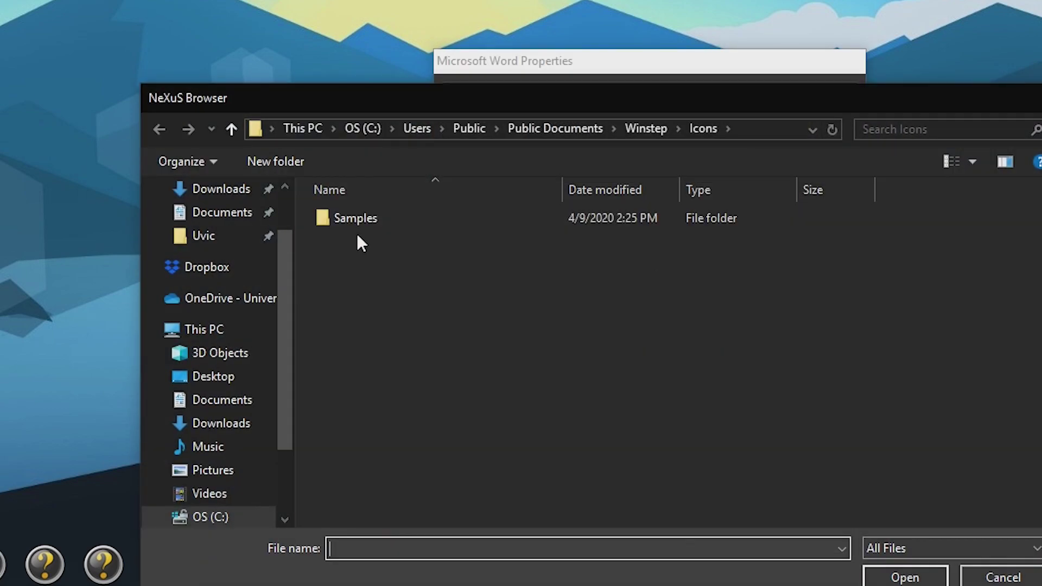
left_click(213, 470)
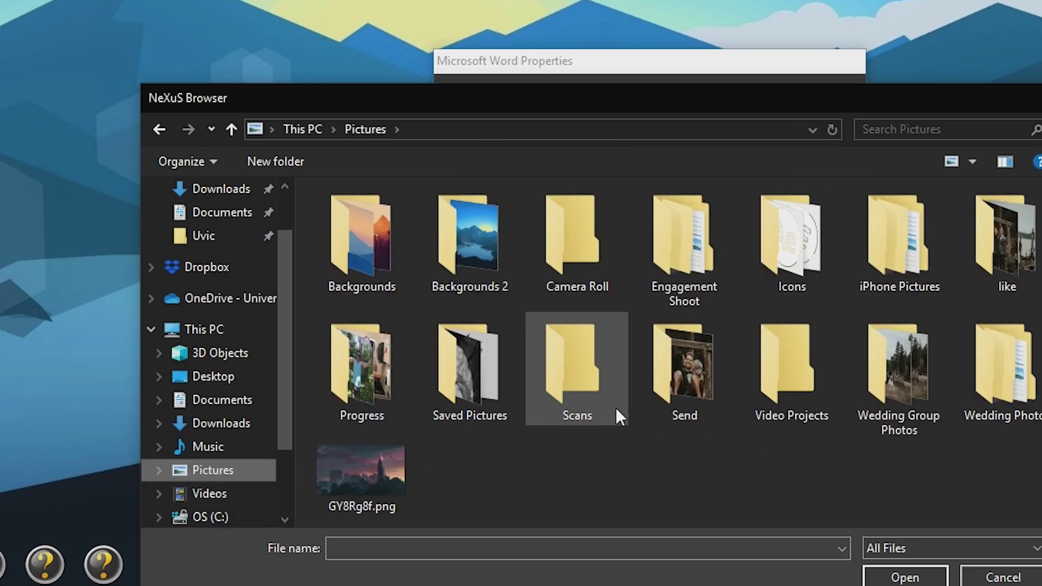
double_click(796, 265)
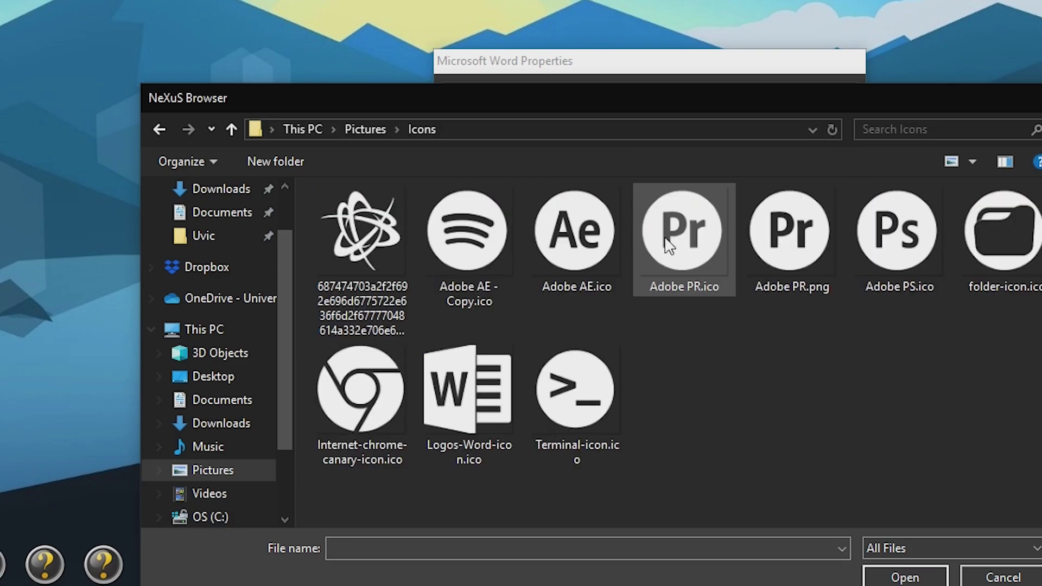
double_click(473, 415)
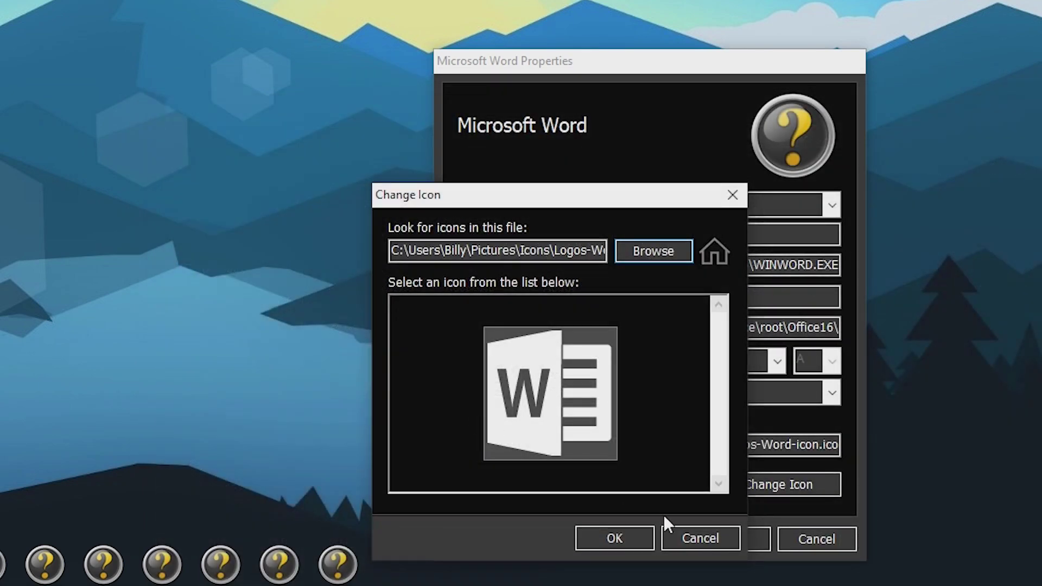
left_click(616, 539)
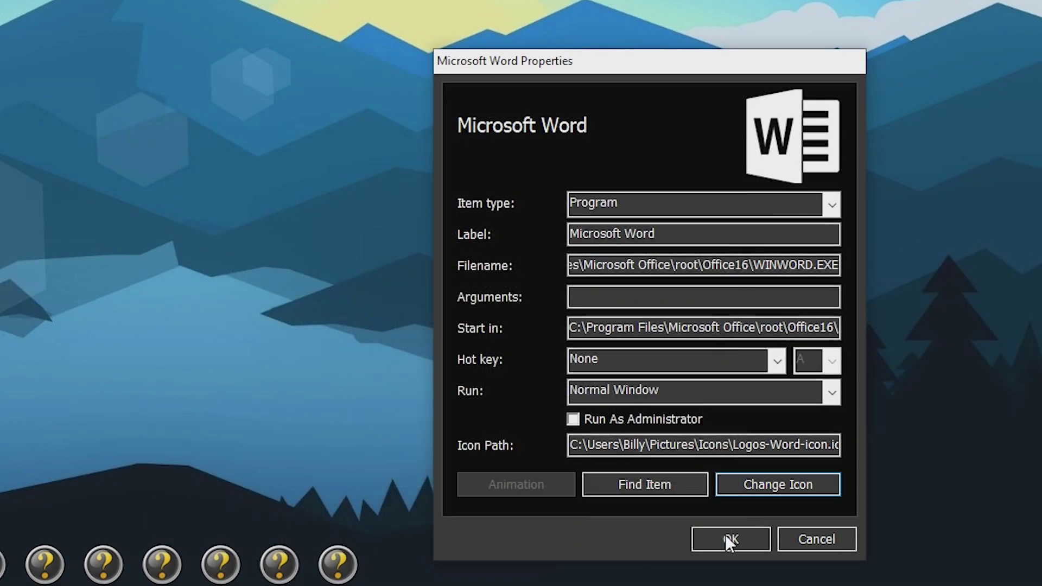
left_click(725, 538)
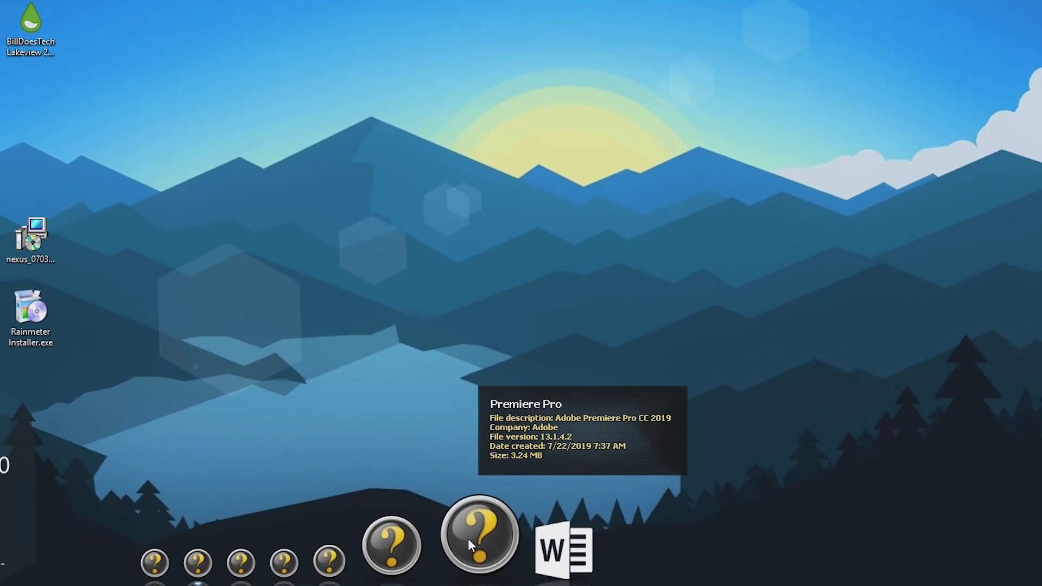
Step: Give the Premiere Pro dock entry the Adobe PR.ico icon from Pictures\Icons
right_click(274, 551)
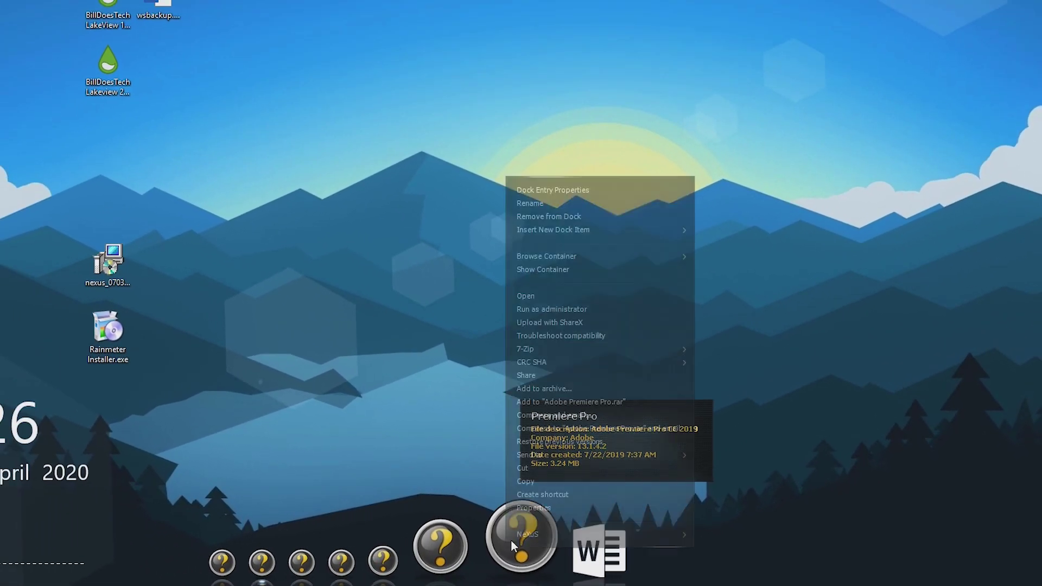
left_click(636, 194)
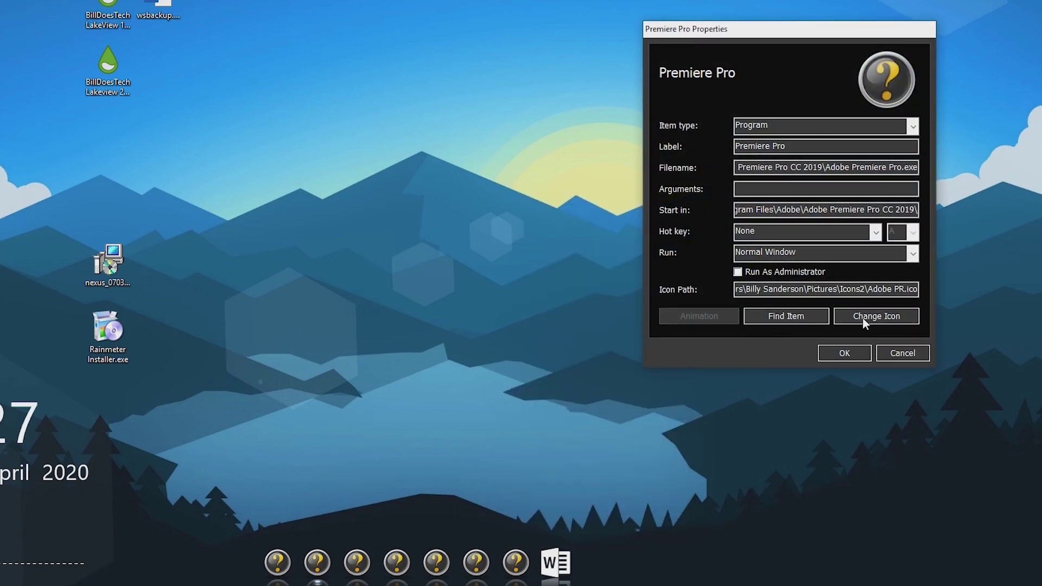
left_click(863, 318)
left_click(775, 235)
left_click(471, 468)
double_click(791, 400)
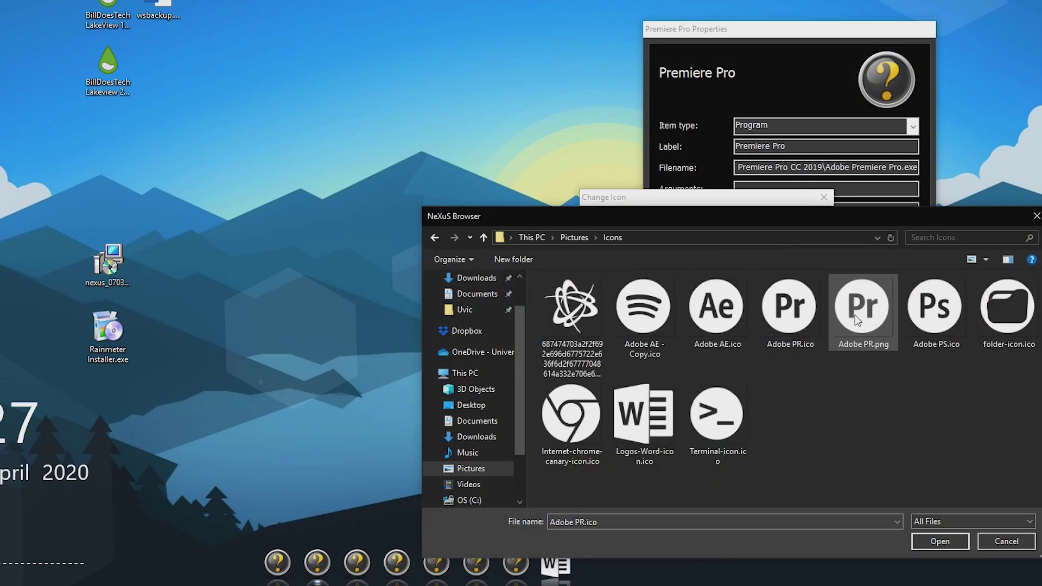
double_click(791, 312)
left_click(740, 428)
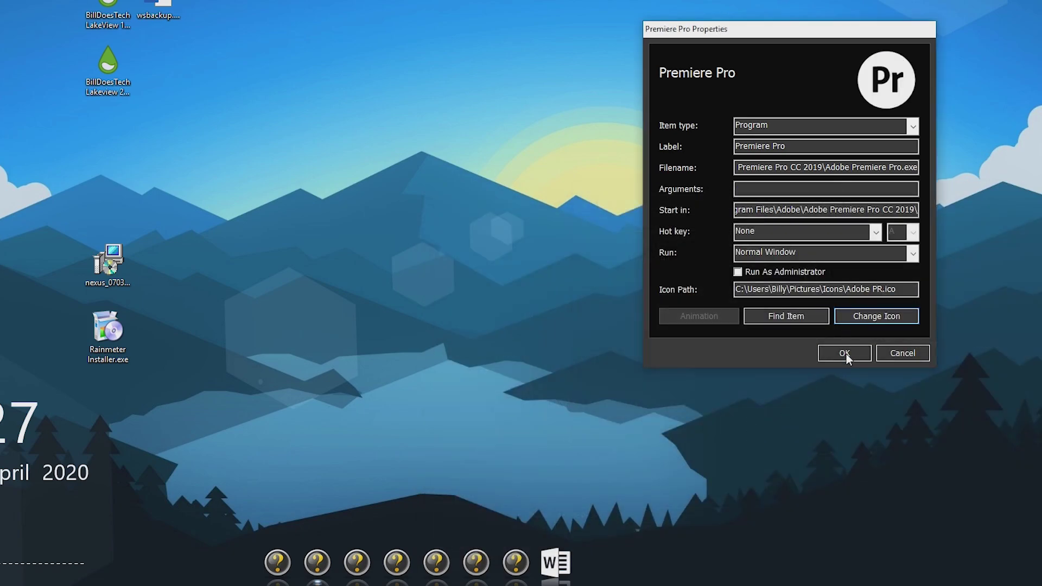
left_click(845, 354)
Step: Give the After Effects dock entry the Adobe AE.ico icon from Pictures\Icons
right_click(475, 562)
left_click(517, 121)
left_click(805, 317)
left_click(980, 233)
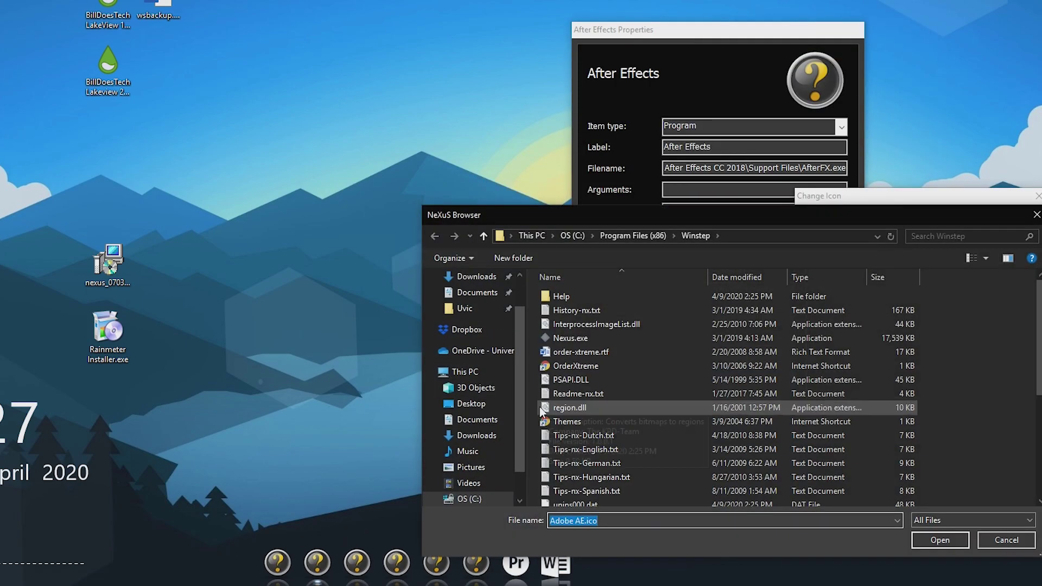
left_click(467, 467)
double_click(859, 315)
double_click(700, 312)
left_click(955, 426)
left_click(766, 354)
Step: Give the Photoshop dock entry the Adobe PS.ico icon from Pictures\Icons
right_click(437, 562)
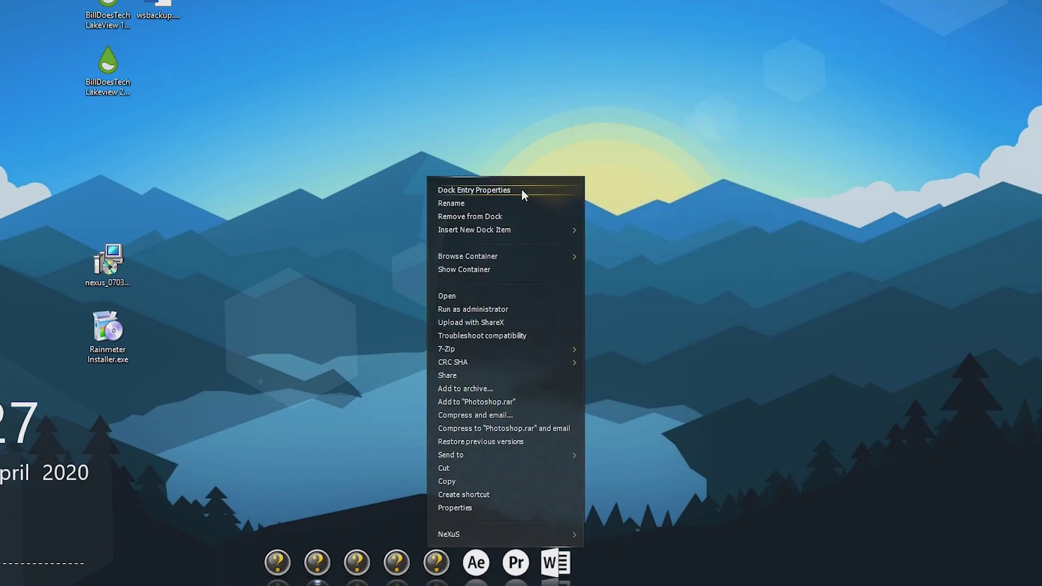
left_click(522, 191)
left_click(767, 311)
left_click(963, 221)
left_click(466, 466)
double_click(861, 303)
double_click(700, 312)
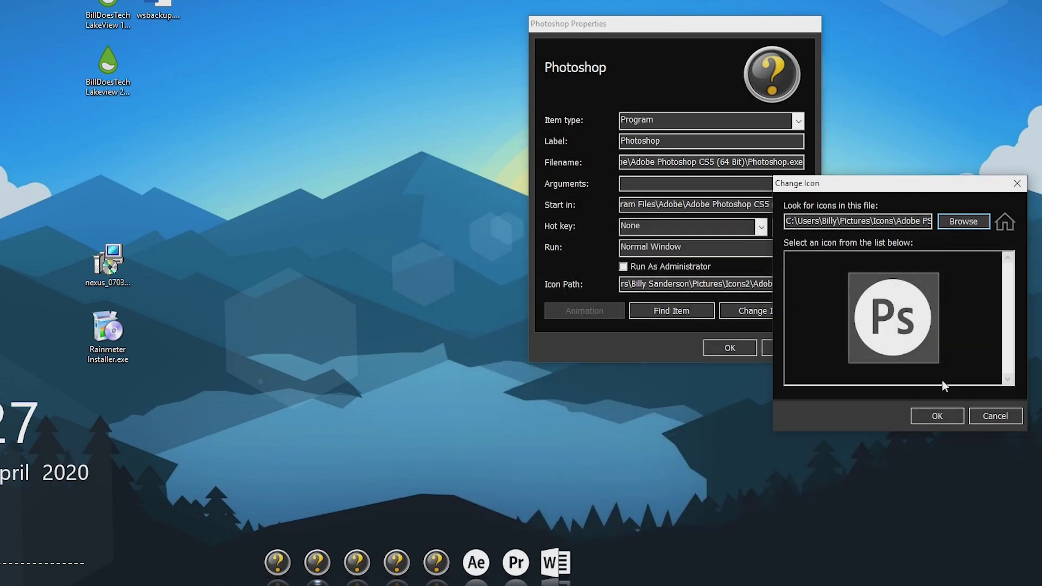
left_click(937, 416)
left_click(730, 348)
Step: Give the Spotify dock entry the white Spotify logo icon from Pictures\Icons
right_click(396, 562)
left_click(442, 429)
left_click(676, 508)
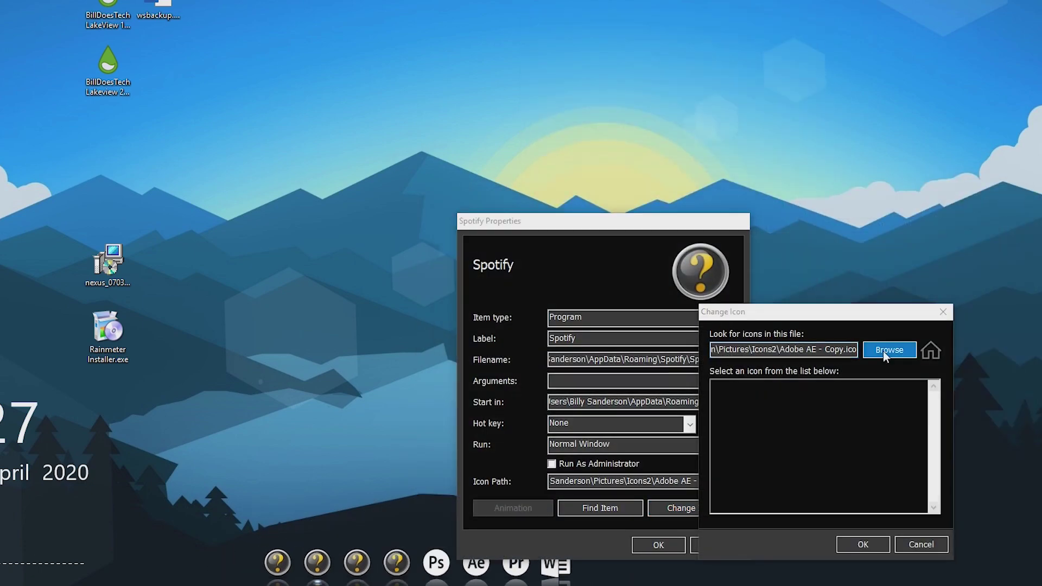
left_click(889, 350)
left_click(454, 496)
double_click(861, 303)
double_click(651, 337)
left_click(863, 545)
left_click(658, 544)
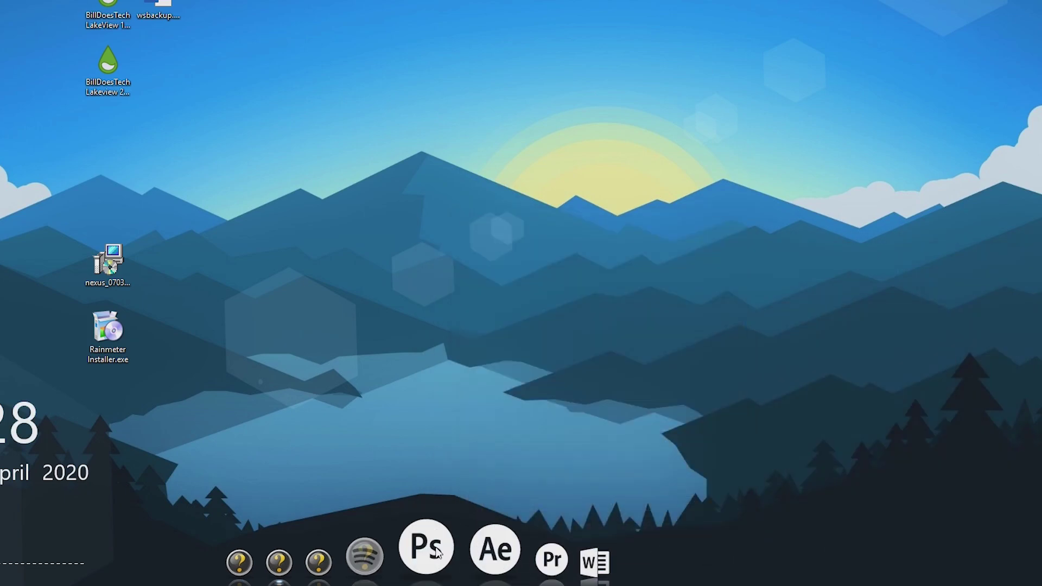
Step: Give the command prompt dock entry the Terminal-icon.ico icon
right_click(354, 559)
left_click(380, 226)
left_click(668, 356)
left_click(865, 270)
left_click(475, 498)
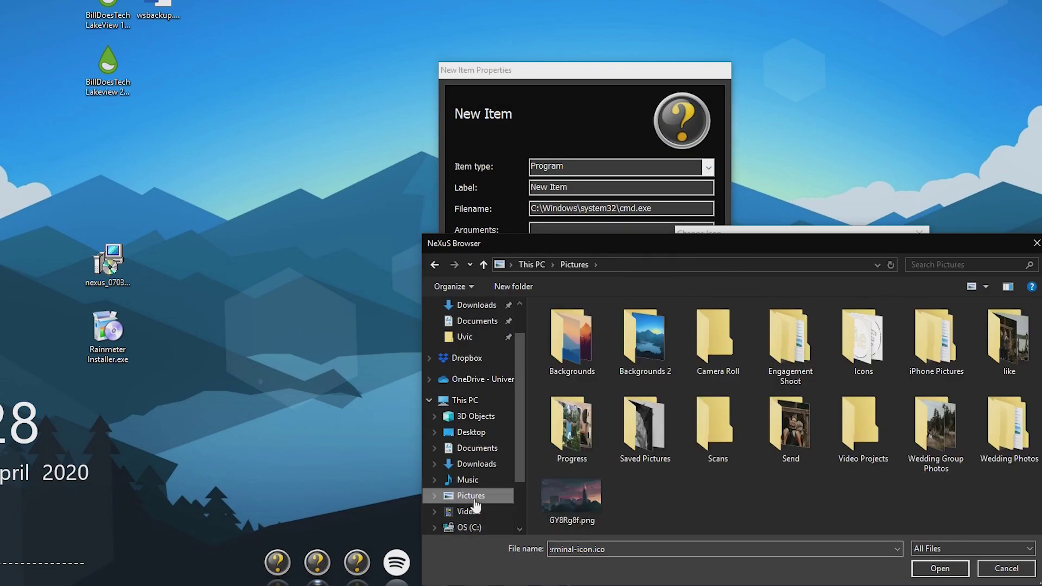
double_click(863, 337)
double_click(962, 442)
left_click(838, 465)
left_click(628, 393)
Step: Give the Documents dock entry the folder-icon.ico icon
right_click(357, 561)
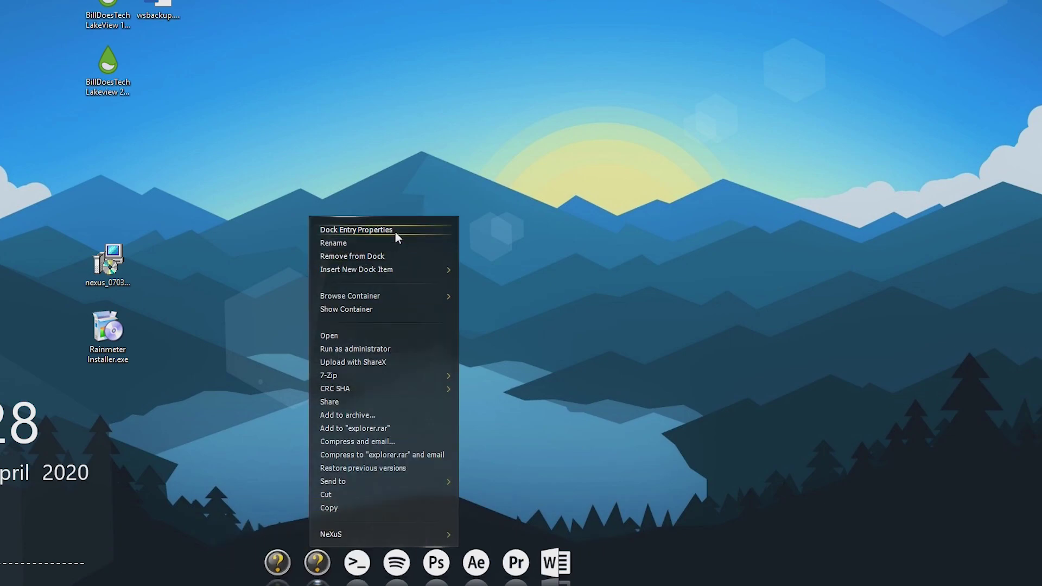
left_click(396, 233)
left_click(642, 356)
left_click(865, 270)
left_click(466, 495)
double_click(863, 337)
left_click(1003, 330)
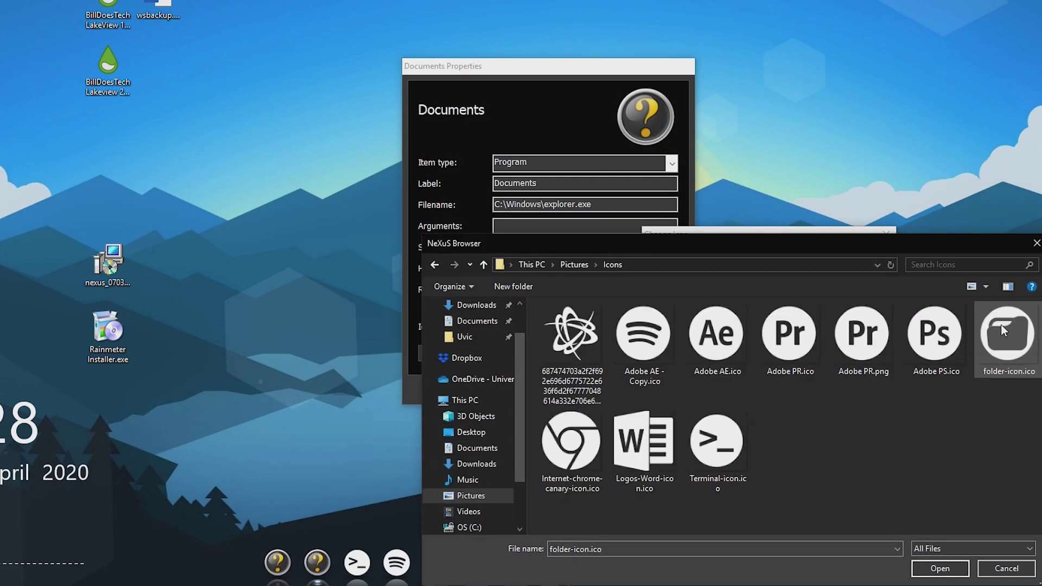
double_click(1003, 330)
left_click(839, 465)
left_click(610, 391)
Step: Give the Google Chrome dock entry the Internet-chrome-canary-icon.ico icon
right_click(277, 562)
left_click(316, 186)
left_click(600, 310)
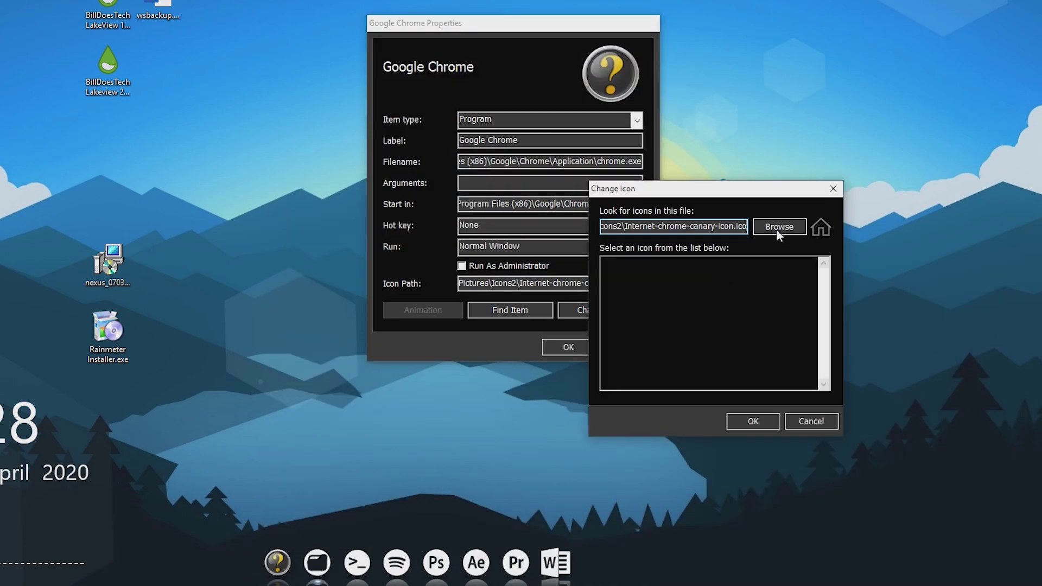
left_click(780, 227)
left_click(477, 472)
double_click(863, 336)
double_click(570, 408)
left_click(753, 421)
left_click(569, 348)
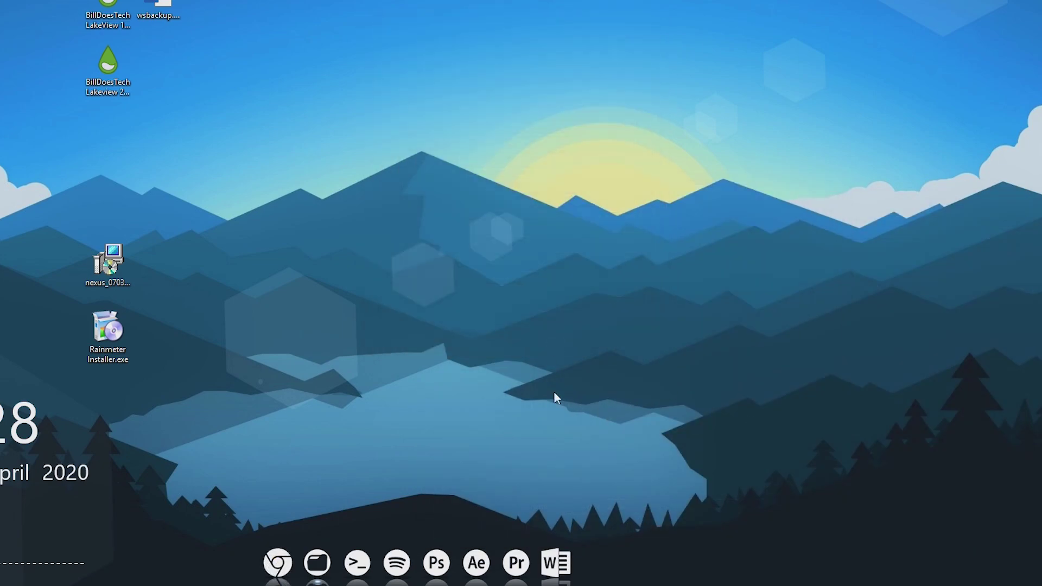
left_click(944, 580)
Step: Enable Hide Windows taskbar in NeXuS General preferences, apply it, and exit Nexus
left_click(917, 574)
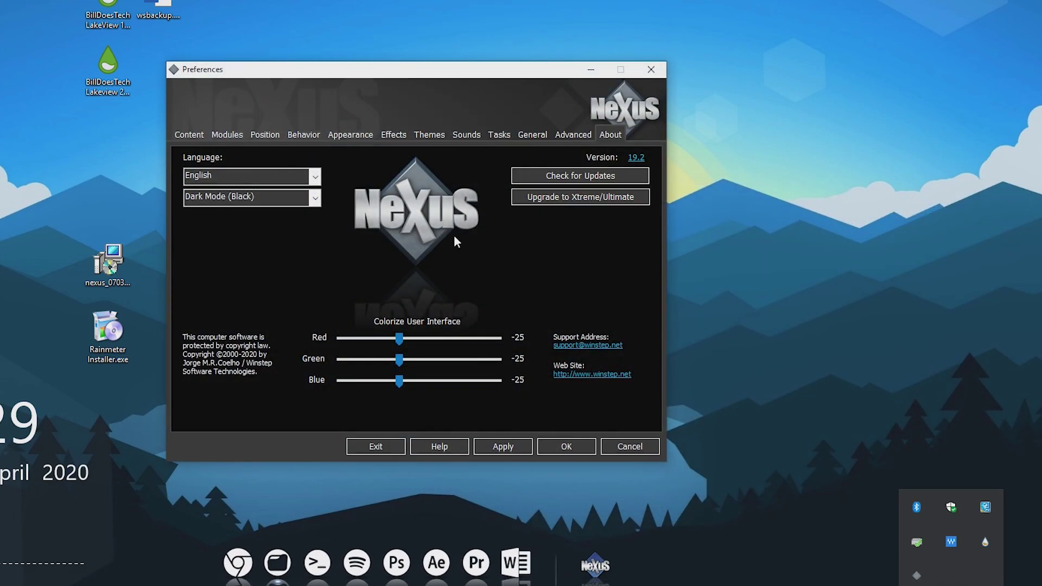
left_click(335, 136)
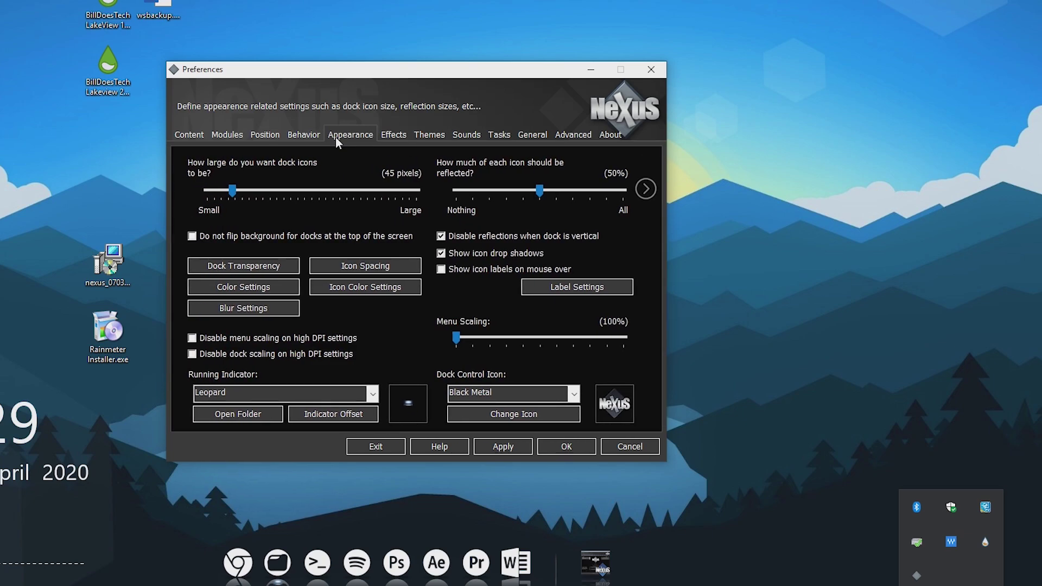
left_click(429, 136)
left_click(529, 136)
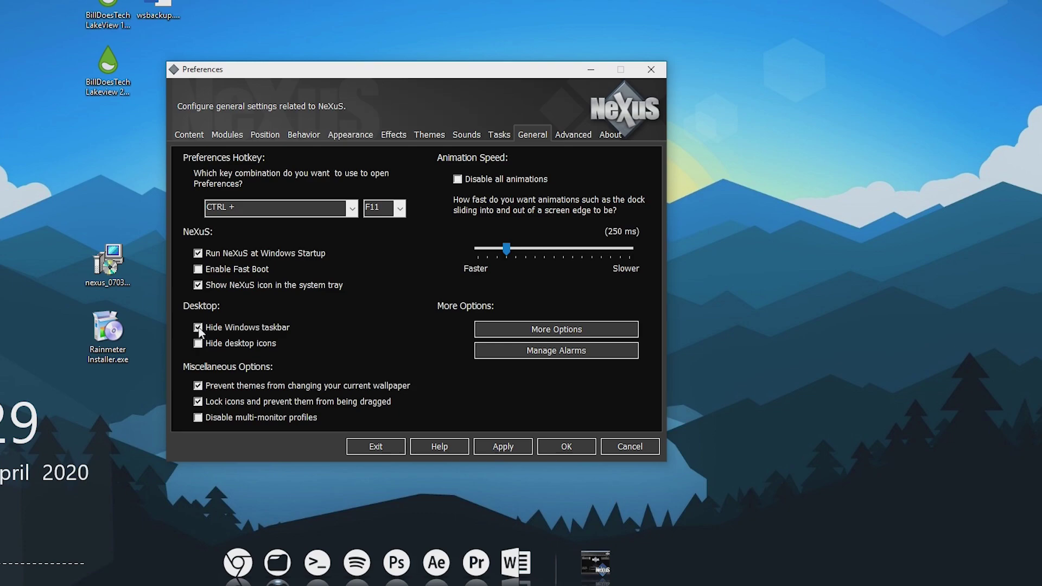
left_click(506, 445)
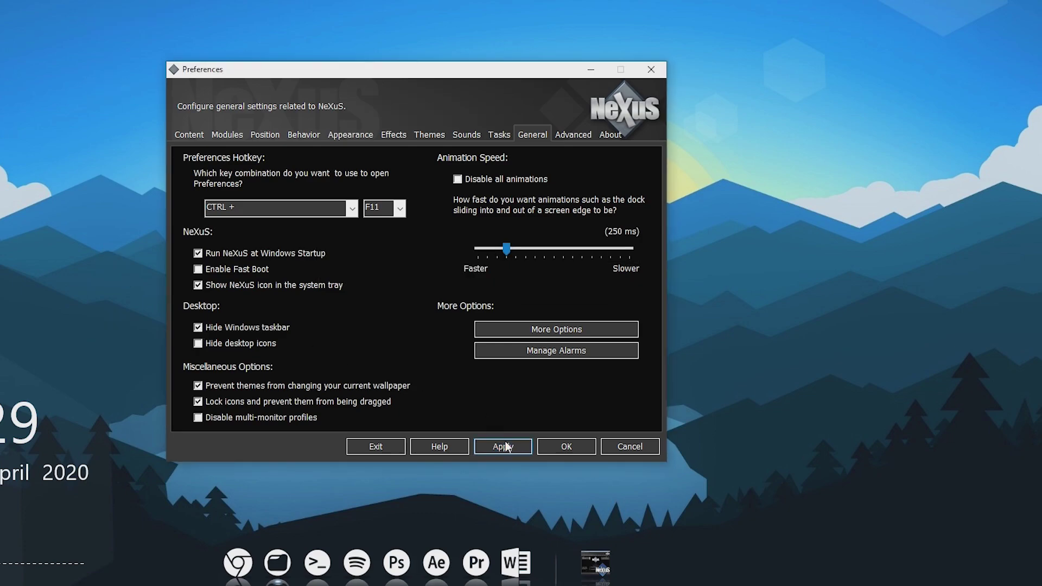
left_click(380, 451)
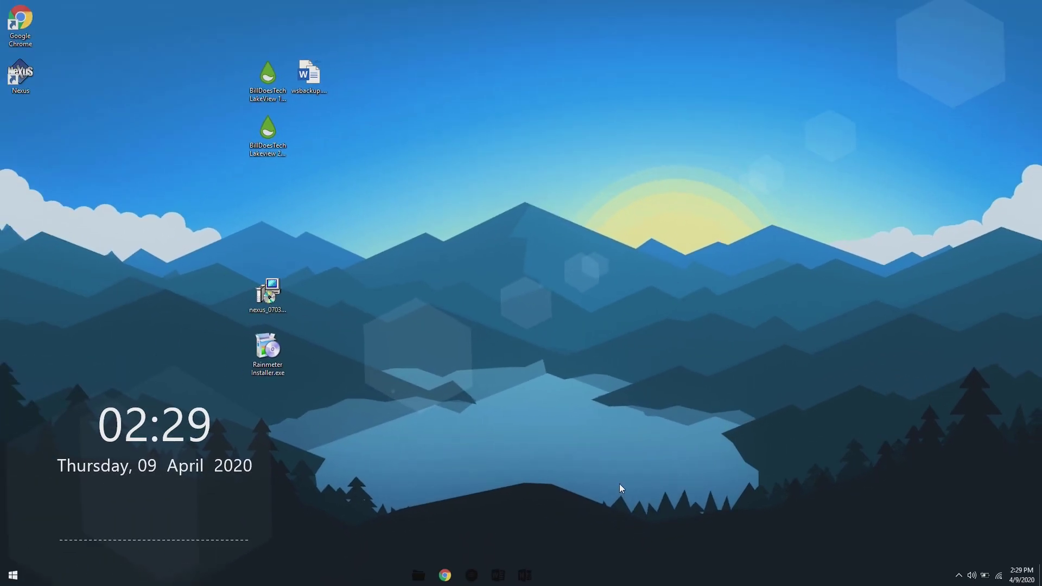
Step: Relaunch Nexus Dock by searching 'nexus' from the Start menu
key("super")
type("nexus")
key("Return")
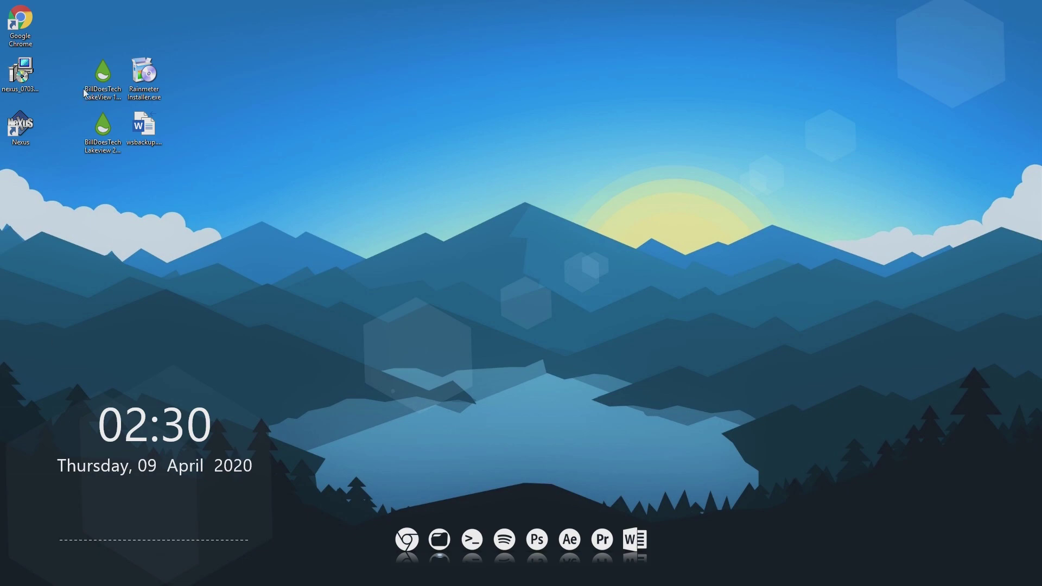
Step: Hide the desktop icons, check the Start menu, and launch Google Chrome from the dock
double_click(6, 178)
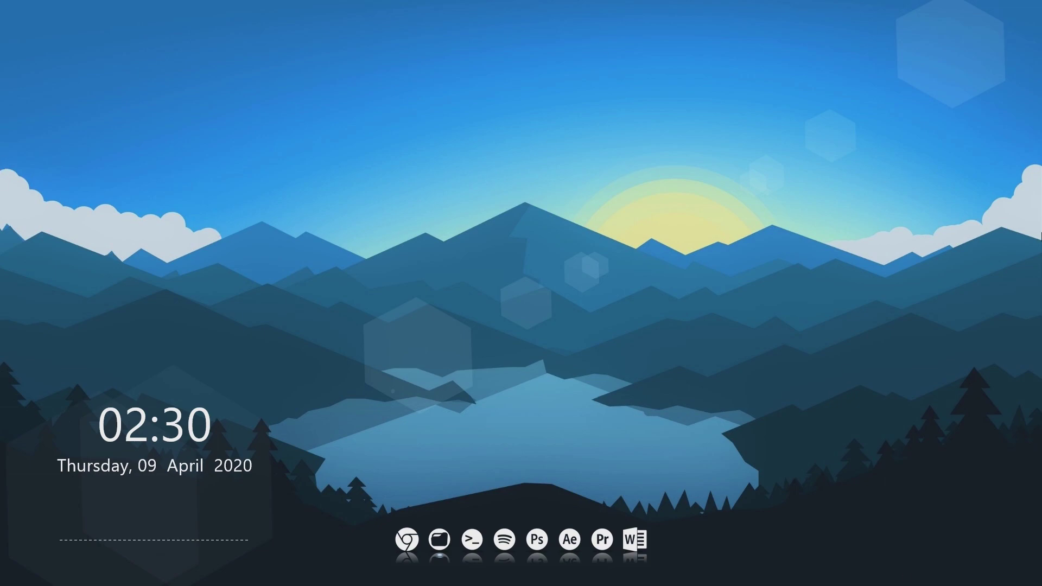
key("super")
left_click(659, 233)
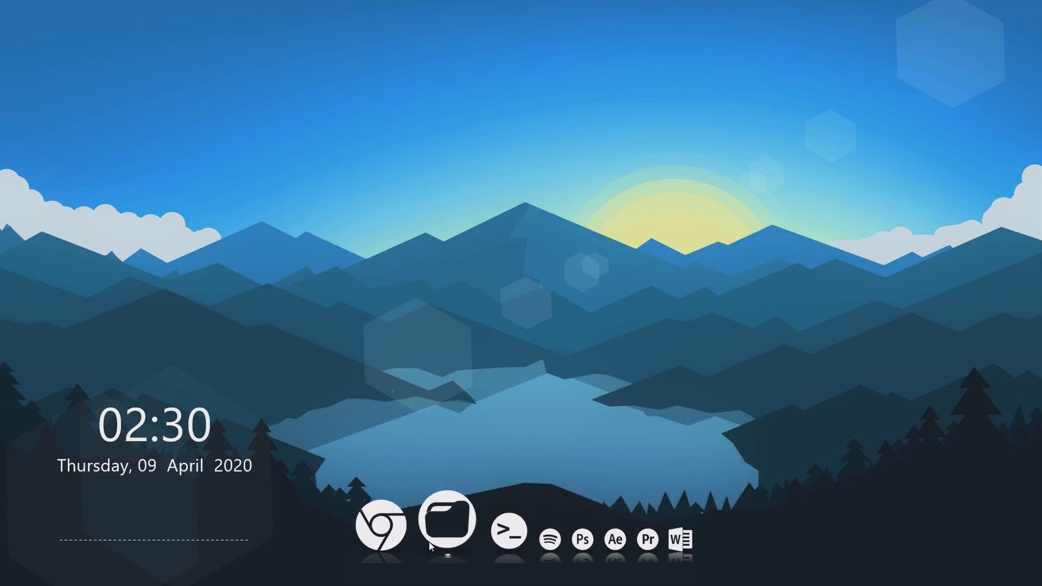
left_click(405, 543)
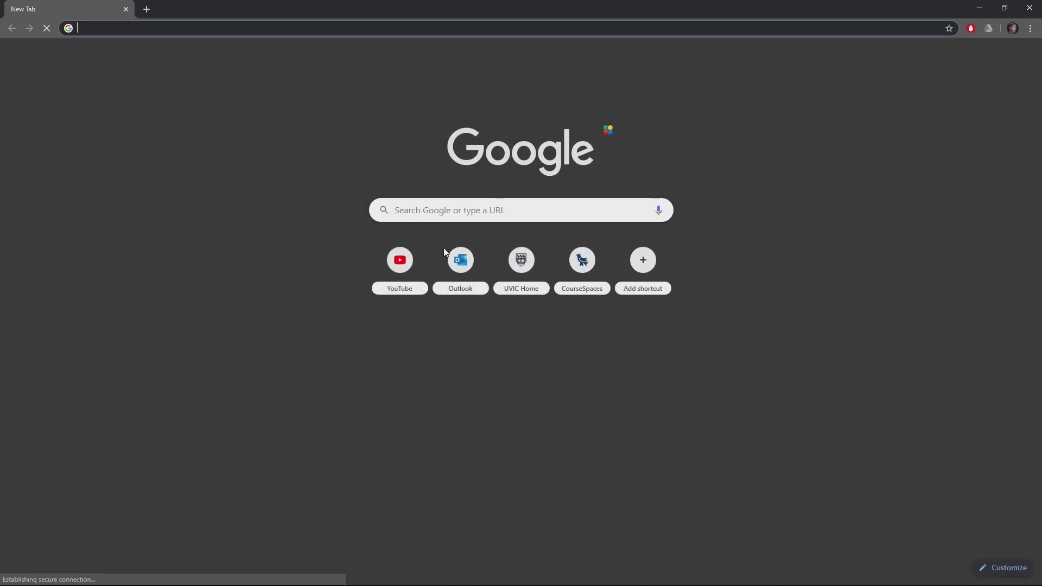
Step: Close Chrome, try launching Spotify from the dock, and dismiss the 'cannot find Spotify.exe' error
left_click(1031, 7)
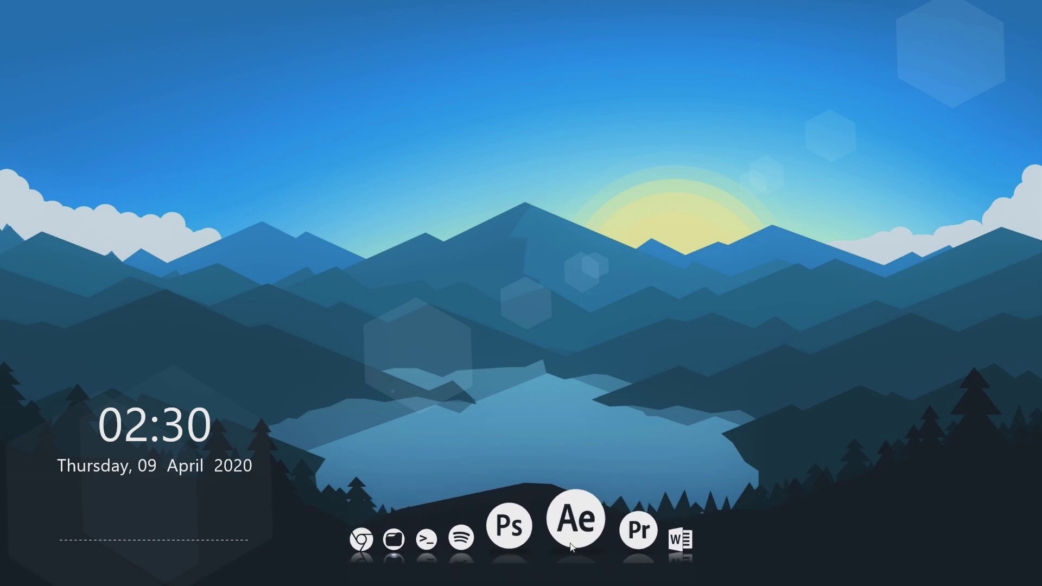
left_click(496, 518)
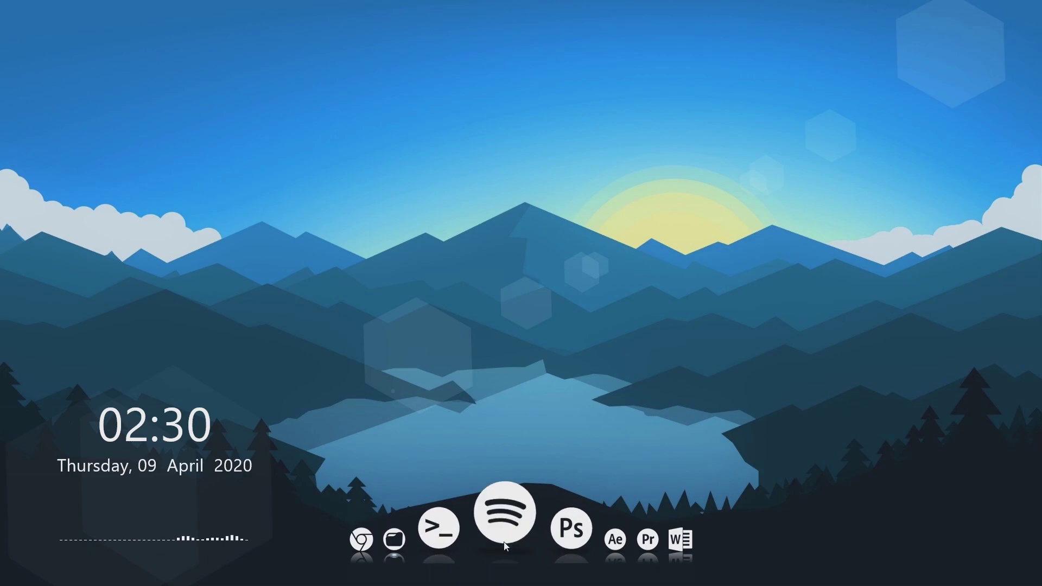
left_click(646, 301)
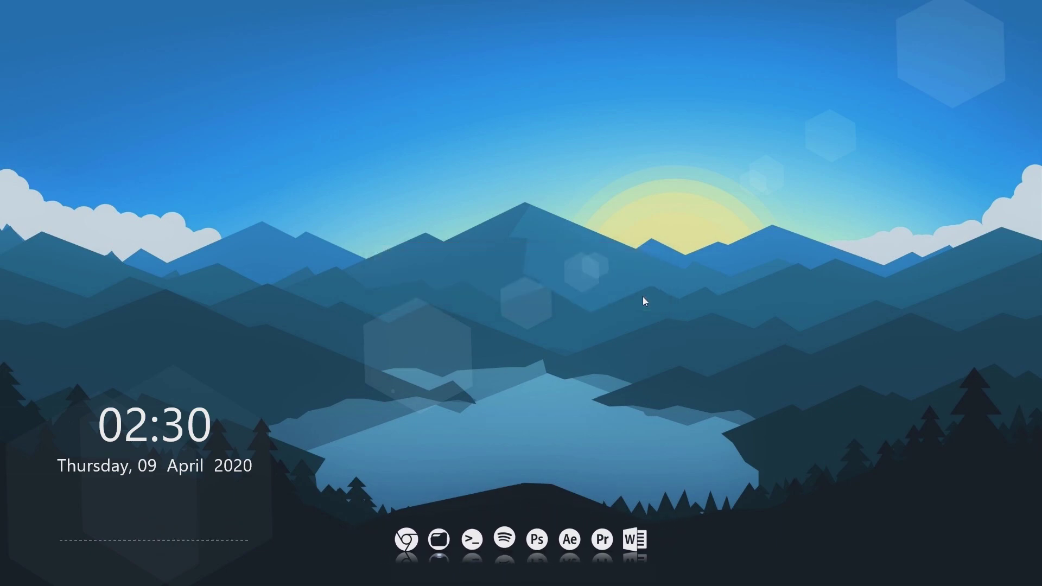
right_click(505, 536)
Step: Open the Spotify entry's properties, keep item type Program, and inspect its AppData\Roaming filename path
left_click(541, 433)
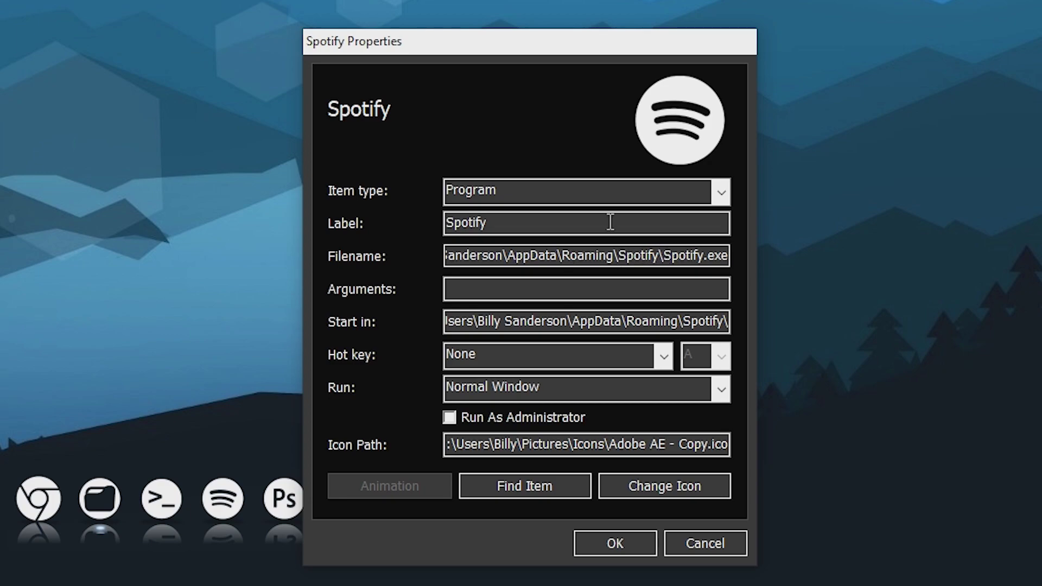
left_click(722, 193)
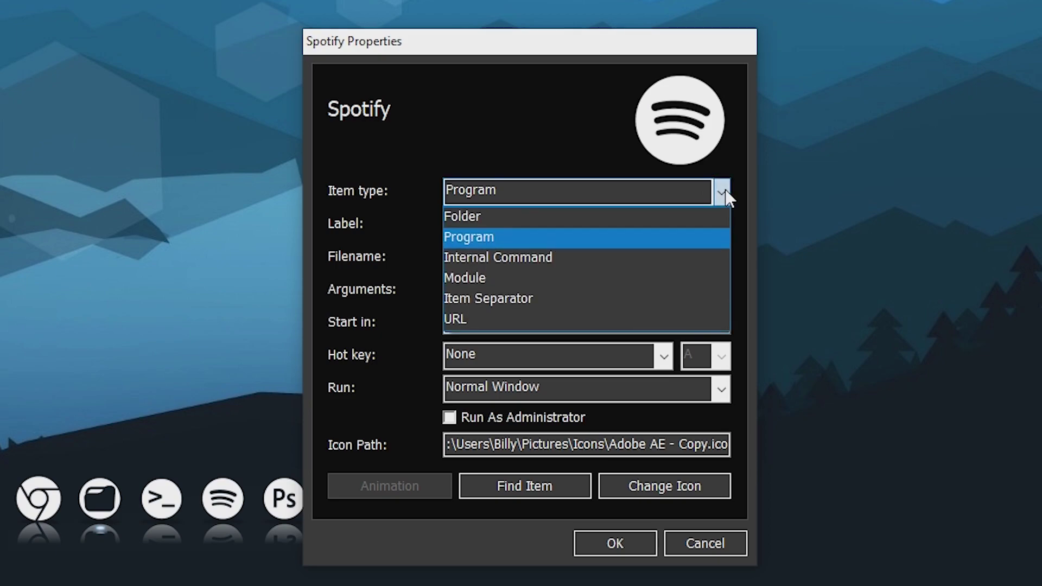
left_click(660, 230)
left_click_drag(557, 255, 614, 256)
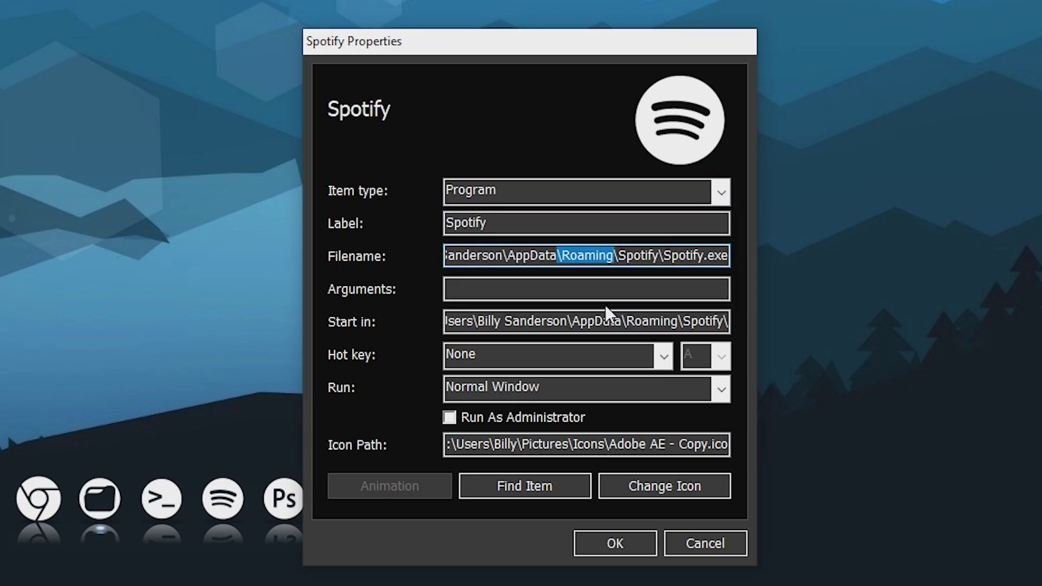
left_click(516, 485)
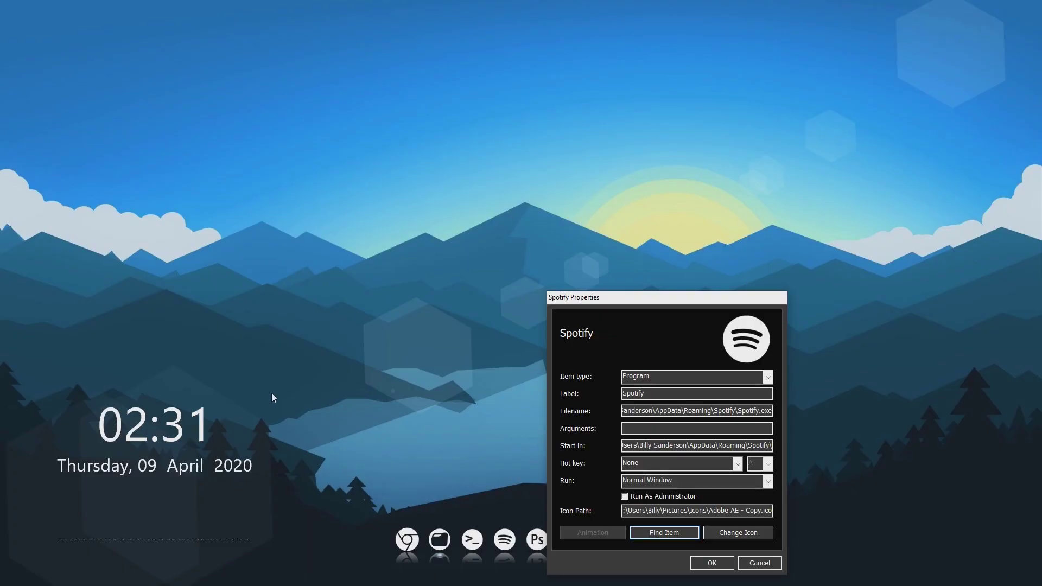
Step: Find the folder holding the real Spotify.exe via a Start search for 'spot'
key("super")
type("spot")
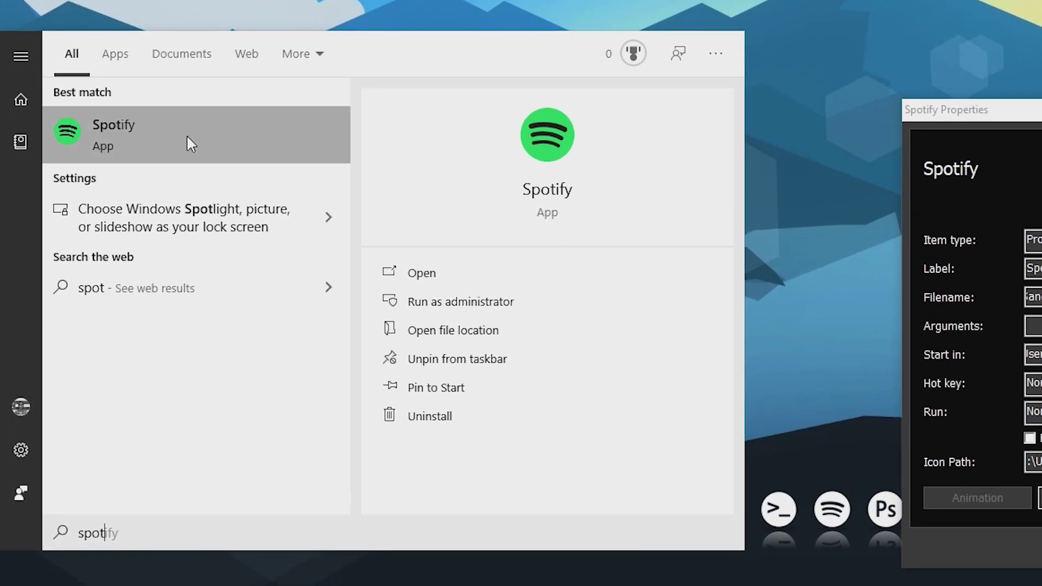
right_click(154, 129)
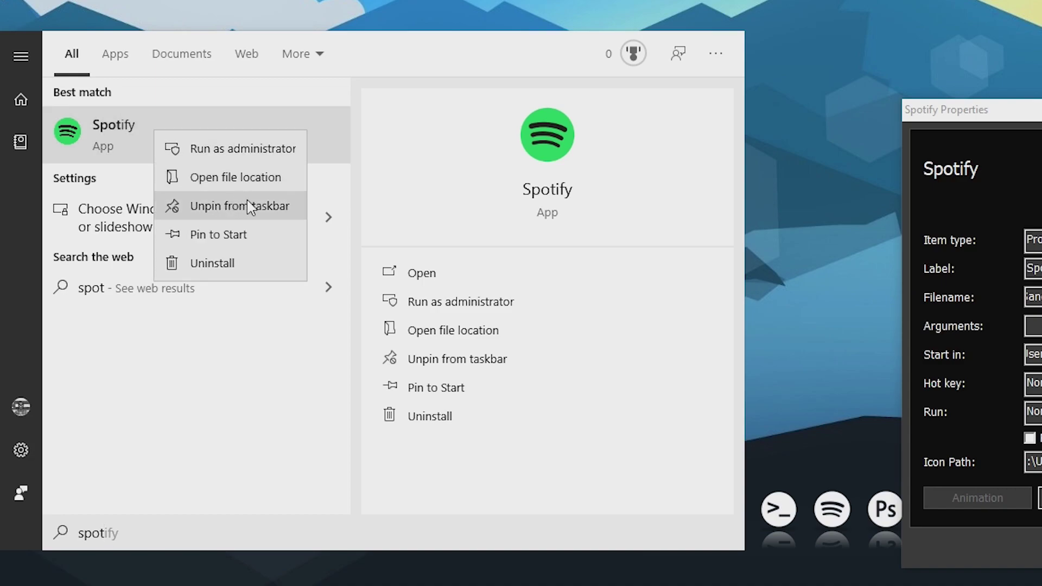
key("Escape")
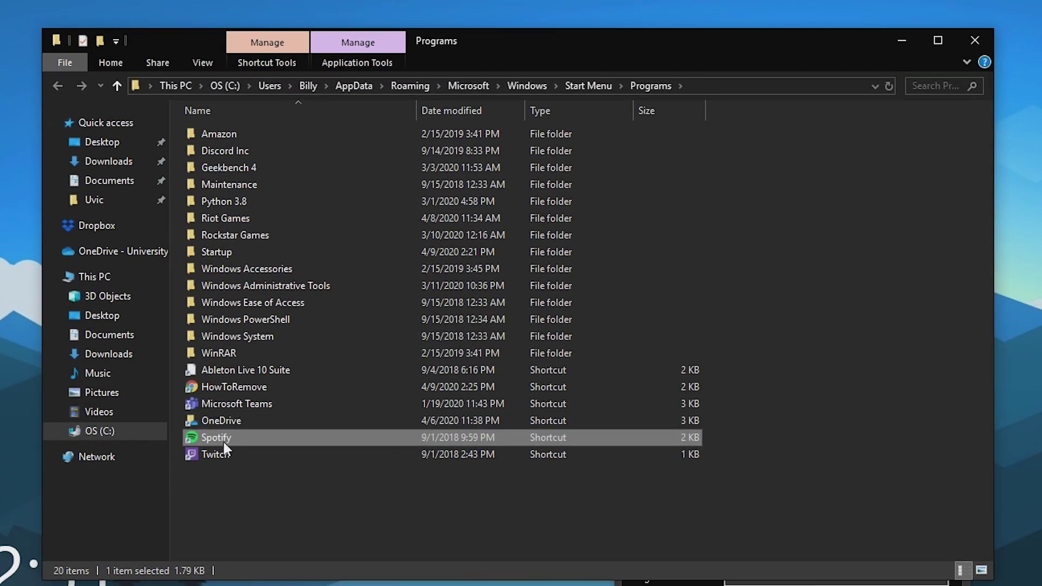
right_click(223, 443)
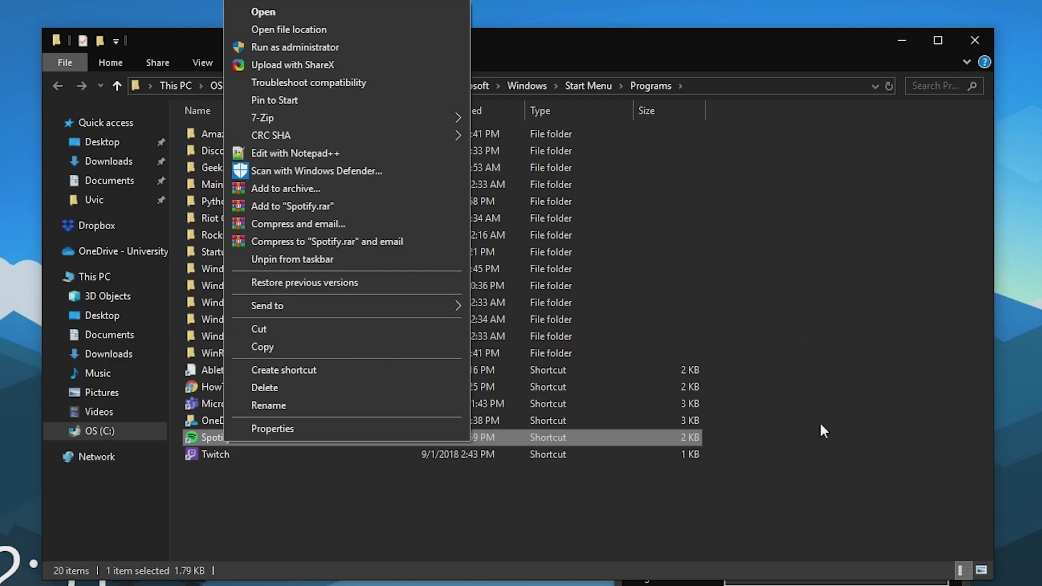
left_click(357, 32)
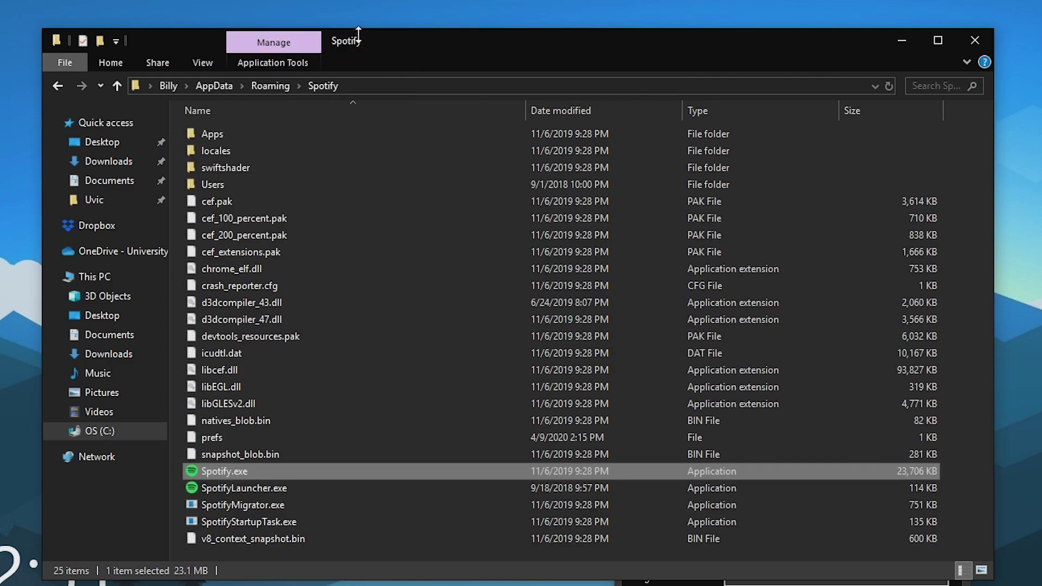
Step: Copy the Spotify.exe folder location from its Properties dialog
right_click(252, 479)
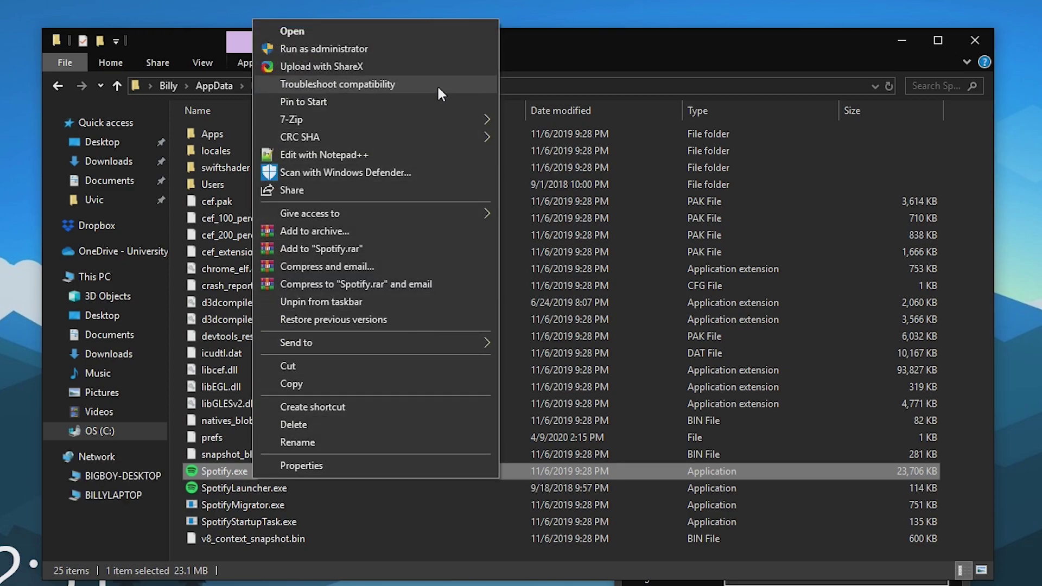
left_click(346, 466)
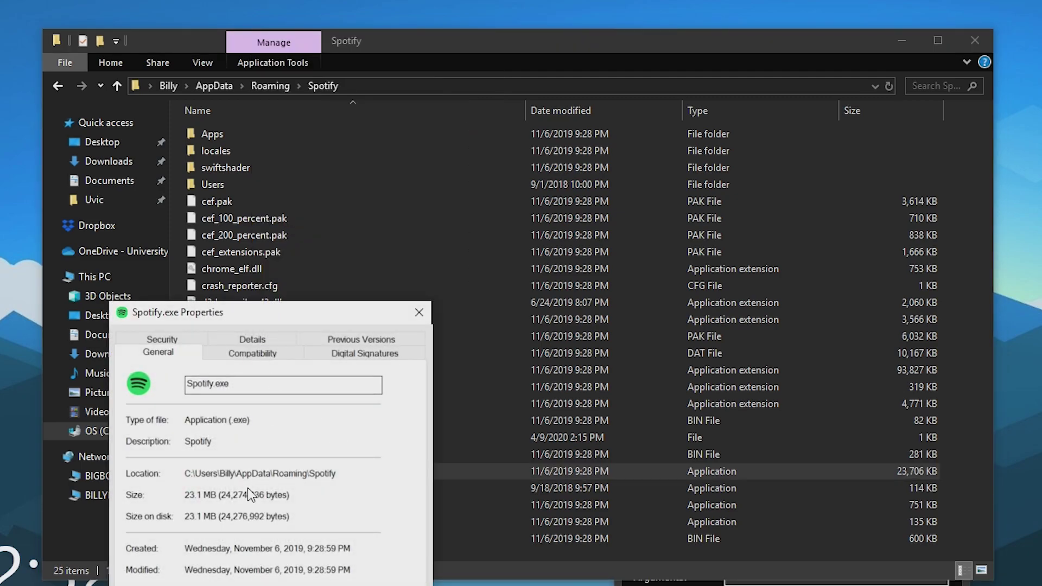
left_click_drag(337, 474, 232, 468)
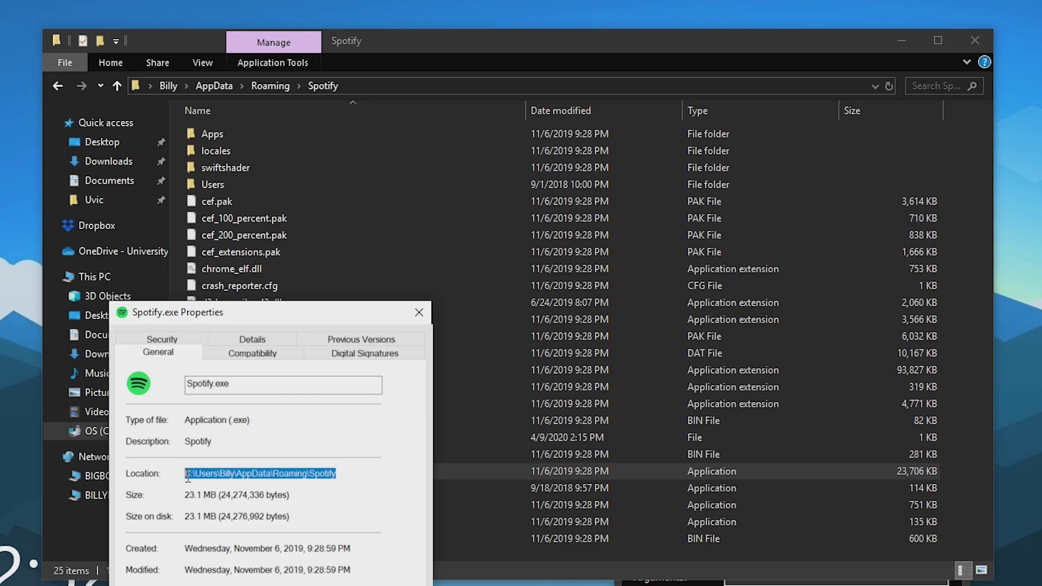
left_click(426, 313)
Step: Replace the Spotify Filename with the copied folder path plus \spotify.exe and save
left_click(976, 41)
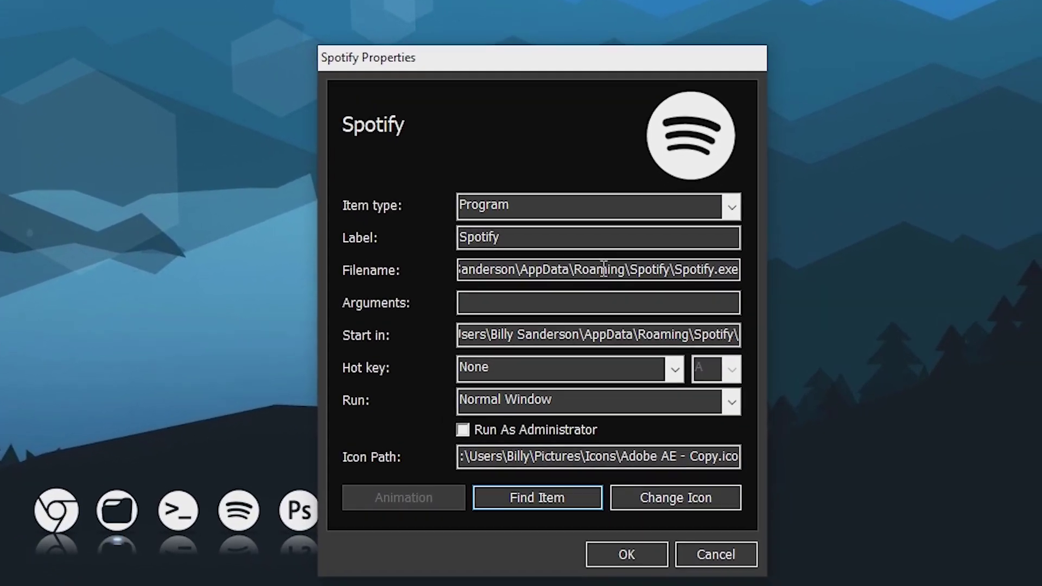
double_click(603, 269)
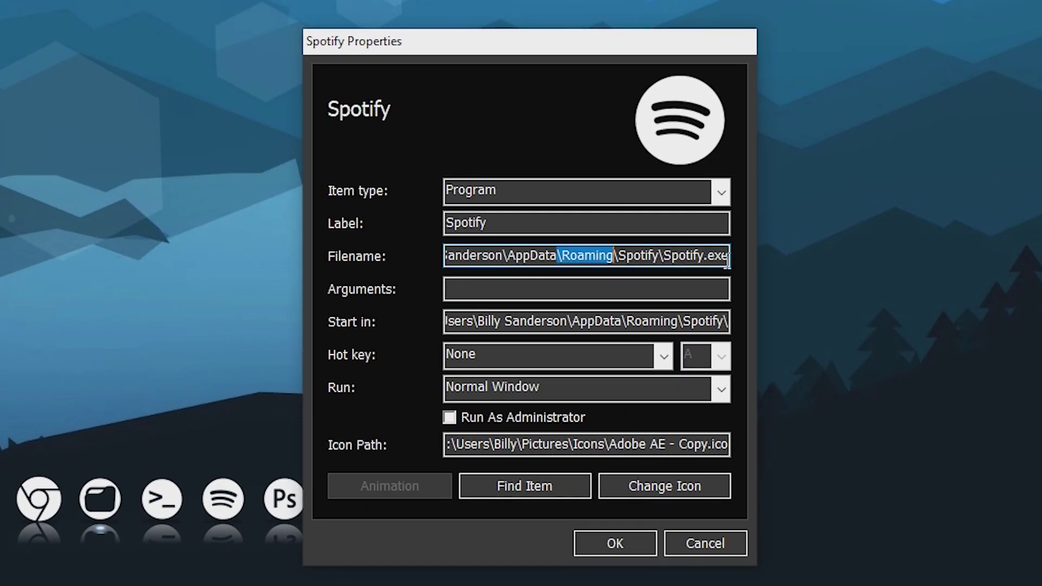
left_click_drag(738, 269, 414, 280)
type("C:\\Users\\Billy\\AppData\\Roaming\\Spotify")
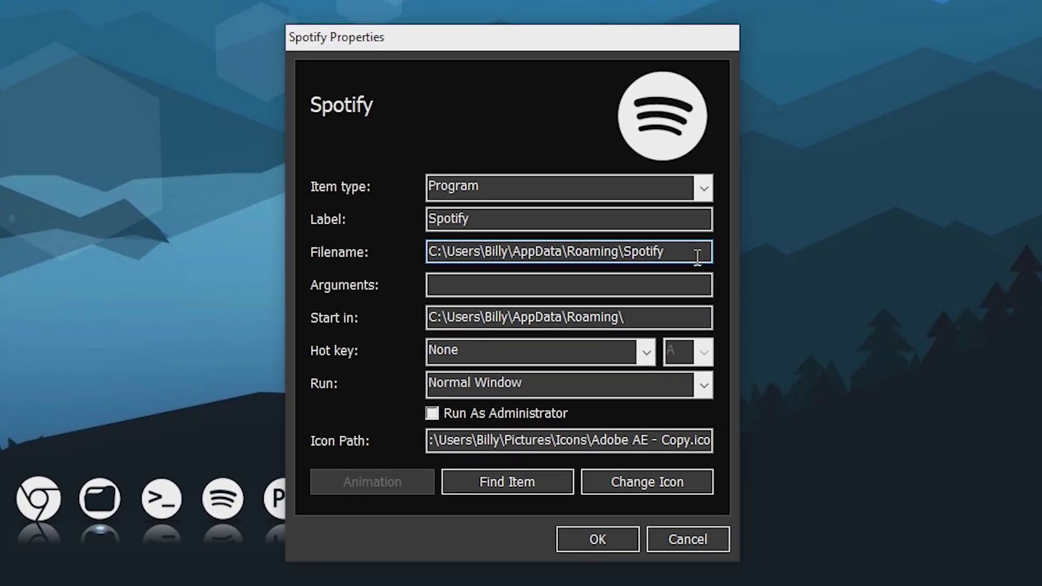
type("\\spot")
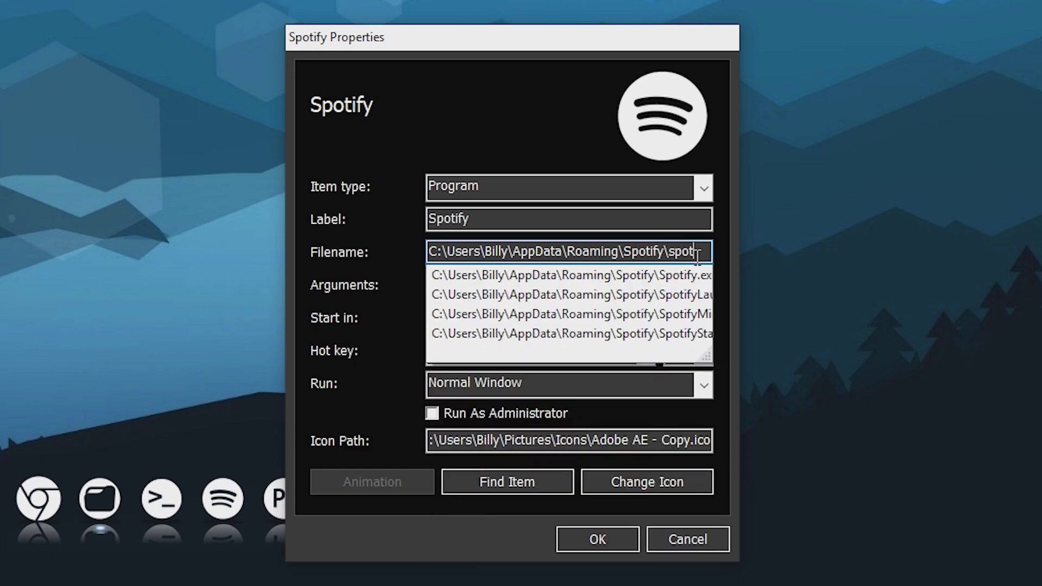
type("ify.exe")
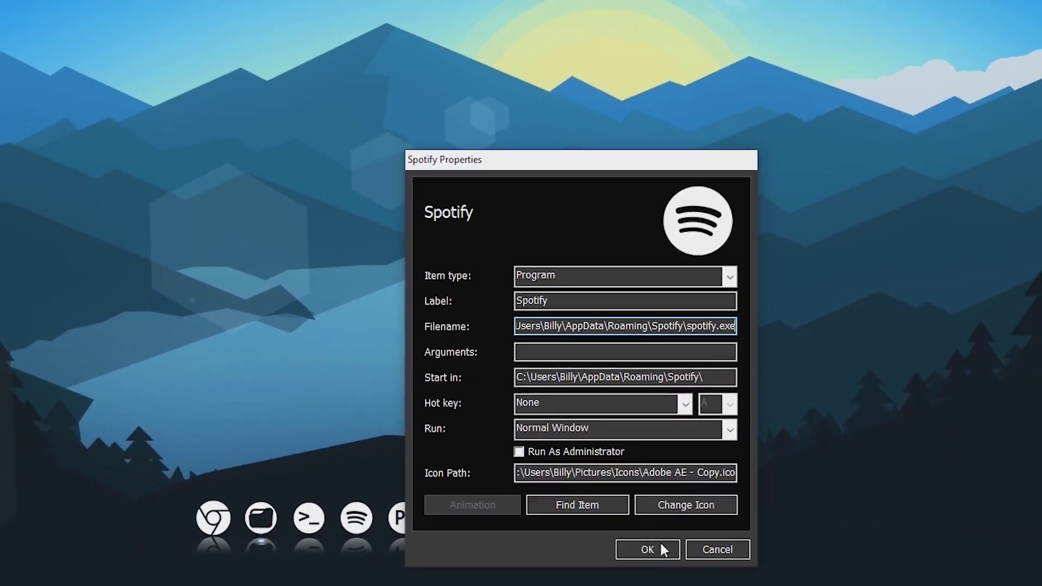
left_click(607, 540)
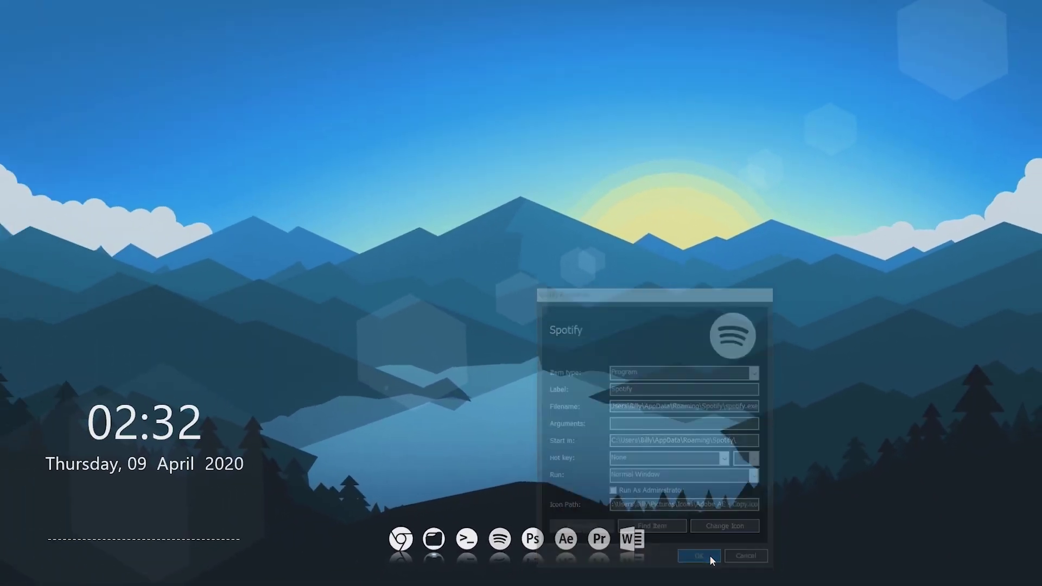
Step: Launch Spotify from the dock, let the NF track play, then minimize Spotify
left_click(503, 552)
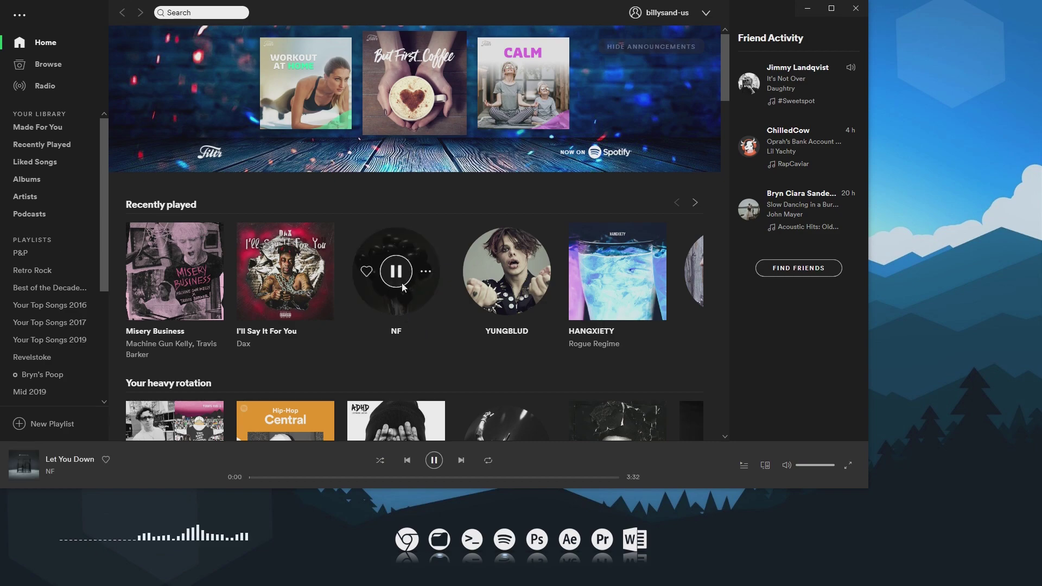
left_click(807, 10)
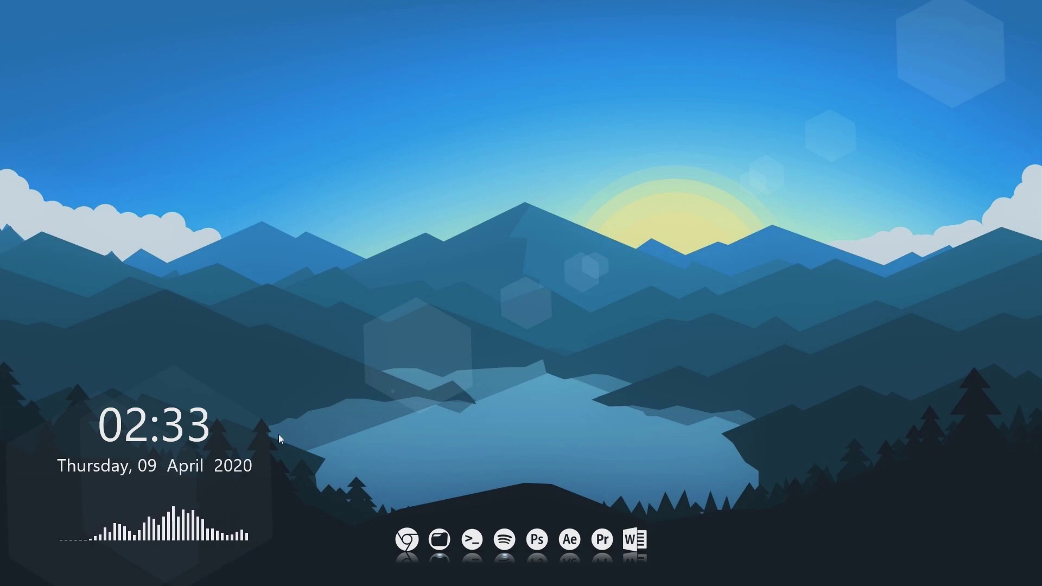